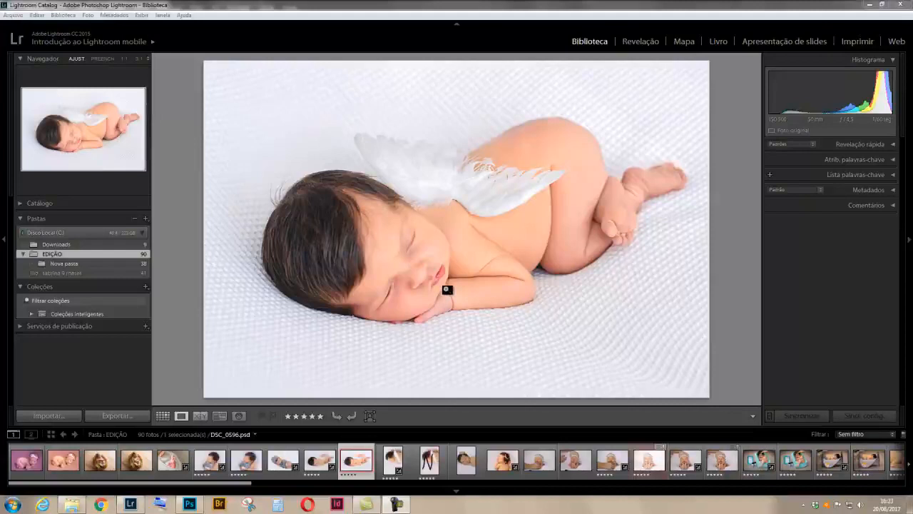
pyautogui.click(193, 505)
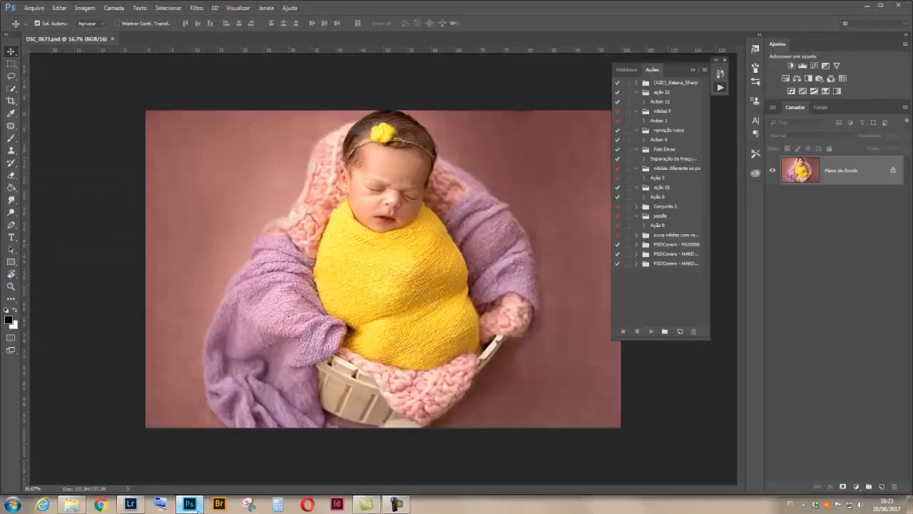
pyautogui.click(193, 505)
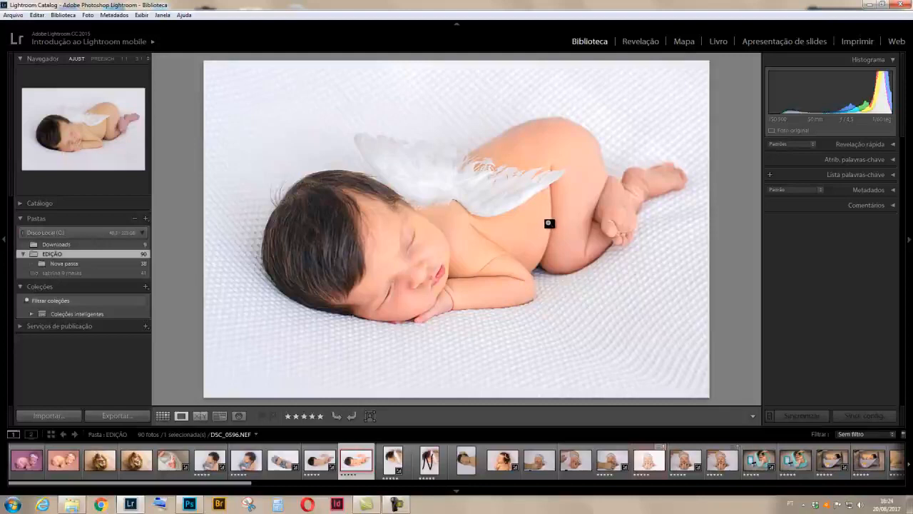
# - Open DSC_0596.NEF in the Revelação module and enlarge the photo area by hiding the presets side and shrinking the filmstrip
pyautogui.click(635, 41)
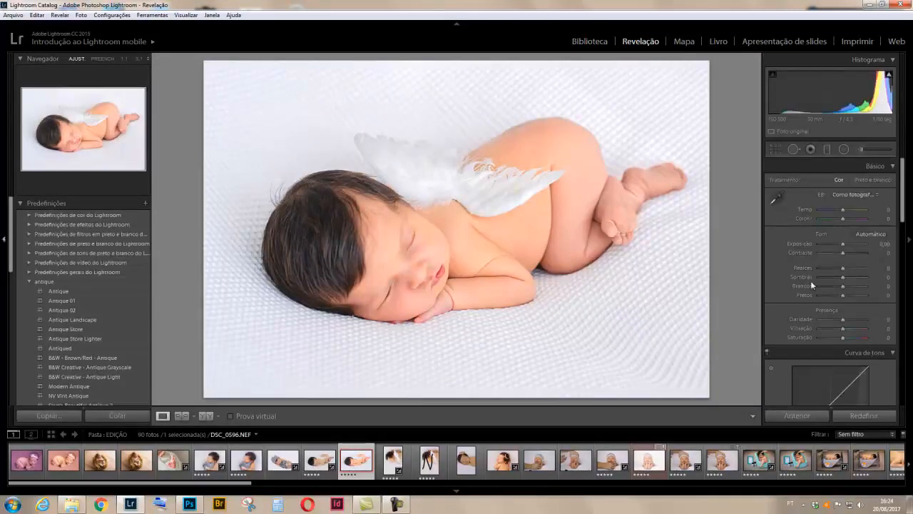
pyautogui.click(4, 243)
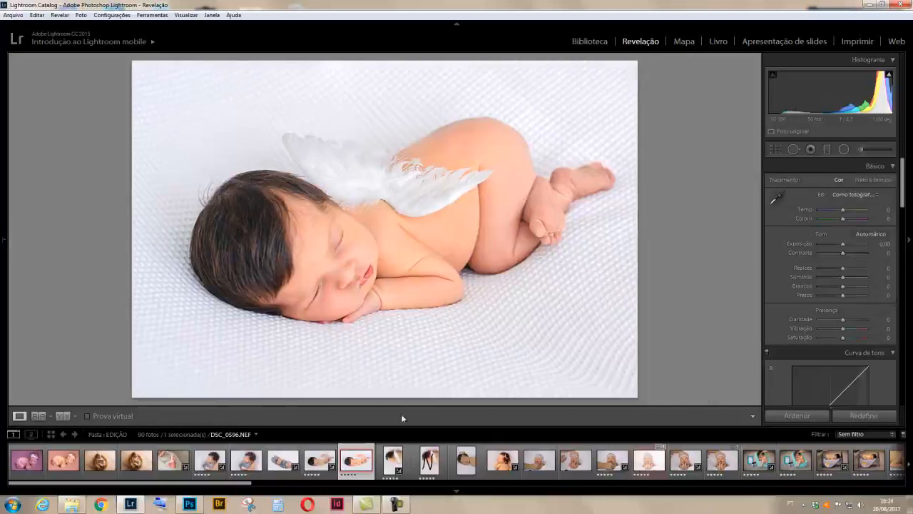
pyautogui.moveTo(401, 427); pyautogui.dragTo(401, 464)
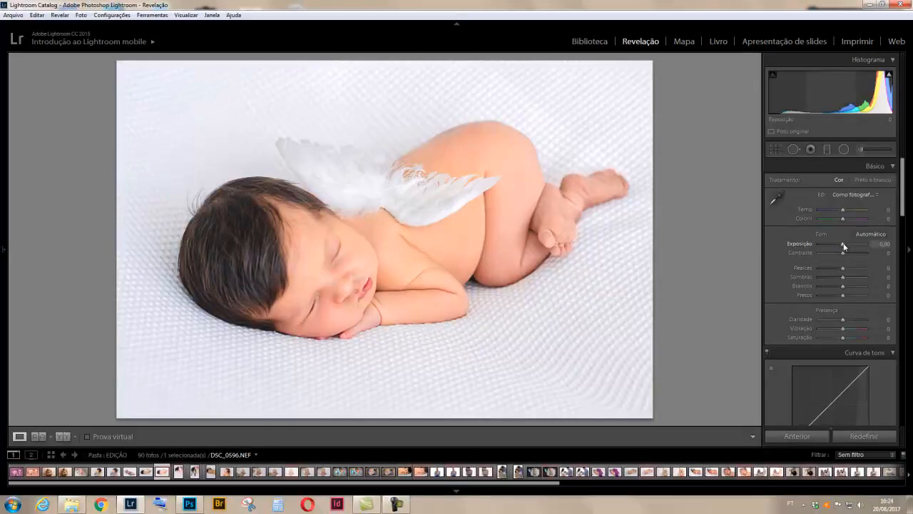
# - Set Exposição to −0,25, Realces to −41, Sombras to −17, Brancos to +3 and Pretos to +19
pyautogui.moveTo(843, 245); pyautogui.dragTo(829, 285)
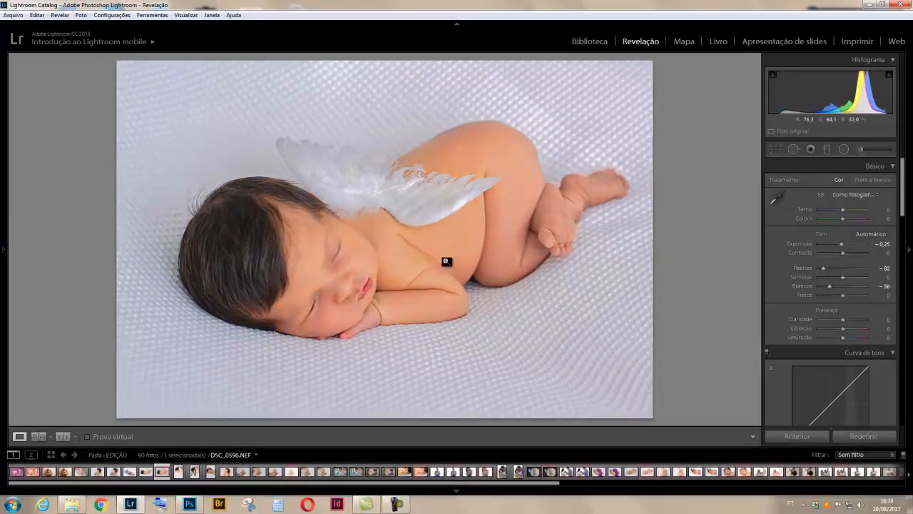
pyautogui.moveTo(825, 267)
pyautogui.mouseDown()
pyautogui.moveTo(837, 267)
pyautogui.moveTo(840, 286)
pyautogui.moveTo(824, 268)
pyautogui.moveTo(830, 285)
pyautogui.moveTo(844, 287)
pyautogui.moveTo(833, 267)
pyautogui.mouseUp()
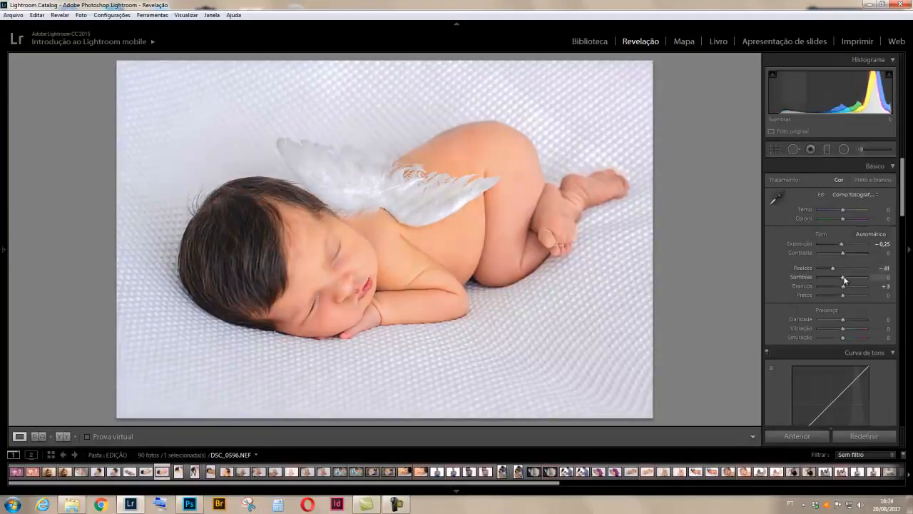
pyautogui.moveTo(846, 276)
pyautogui.mouseDown()
pyautogui.moveTo(859, 275)
pyautogui.moveTo(837, 276)
pyautogui.moveTo(866, 291)
pyautogui.moveTo(837, 294)
pyautogui.moveTo(847, 292)
pyautogui.mouseUp()
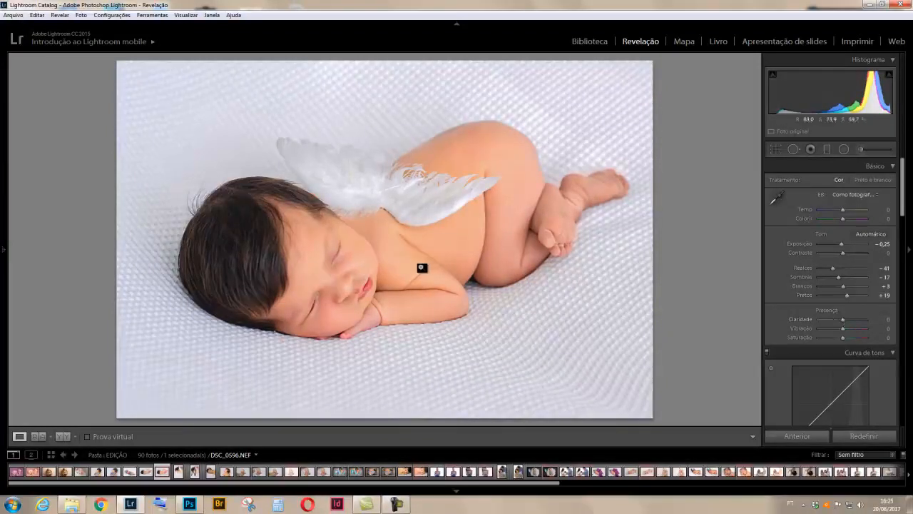
# - Set Claridade to +9, Vibração to +13 and Saturação to +27, and reset all develop settings of the photo
pyautogui.click(377, 270)
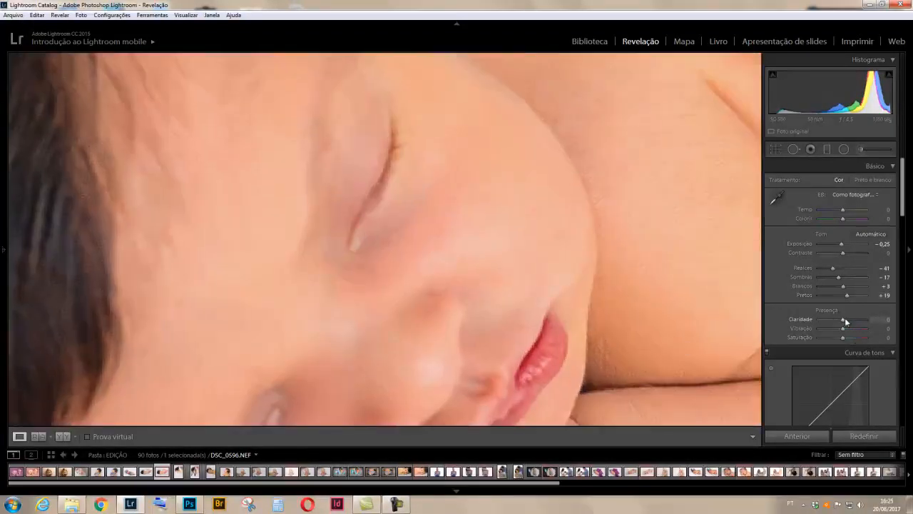
pyautogui.moveTo(843, 319)
pyautogui.mouseDown()
pyautogui.moveTo(855, 319)
pyautogui.moveTo(844, 318)
pyautogui.mouseUp()
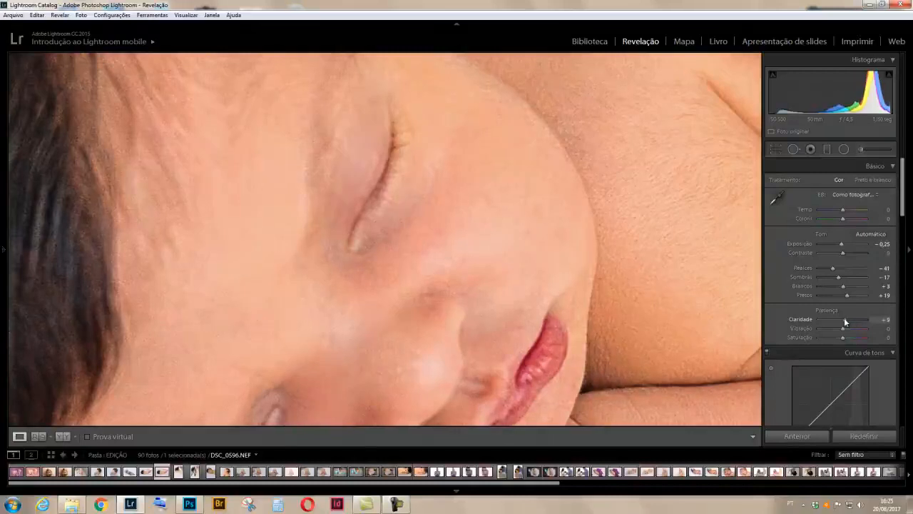
pyautogui.click(455, 236)
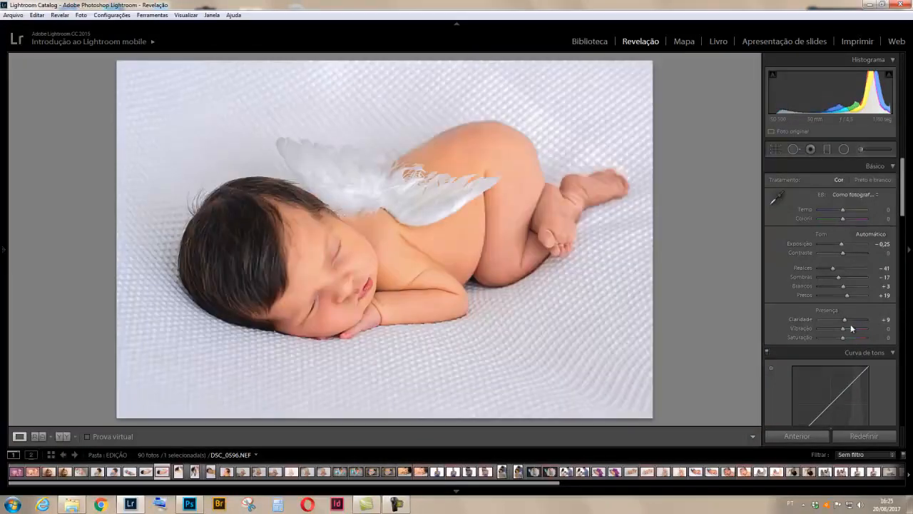
pyautogui.moveTo(845, 328); pyautogui.dragTo(848, 340)
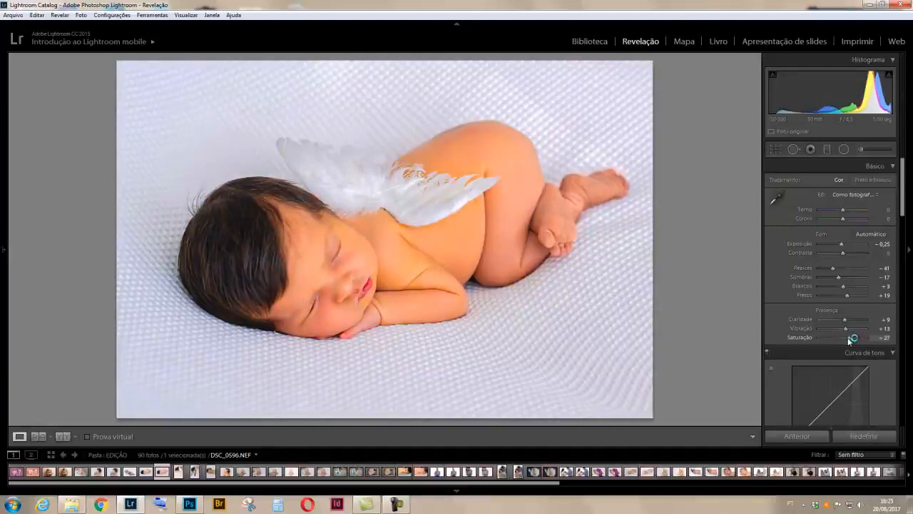
pyautogui.click(864, 430)
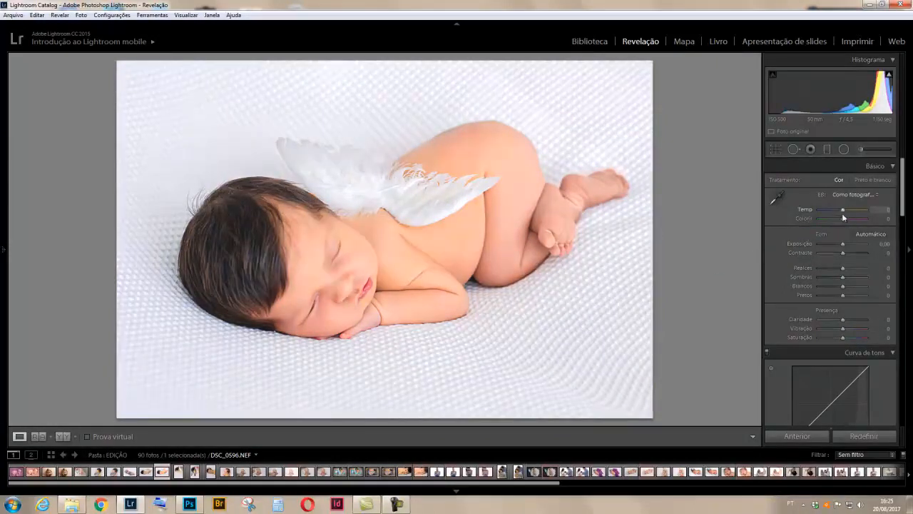
# - Try warmer white balance temperatures of +15 and +29, and a cooler one of −9
pyautogui.moveTo(843, 212); pyautogui.dragTo(846, 211)
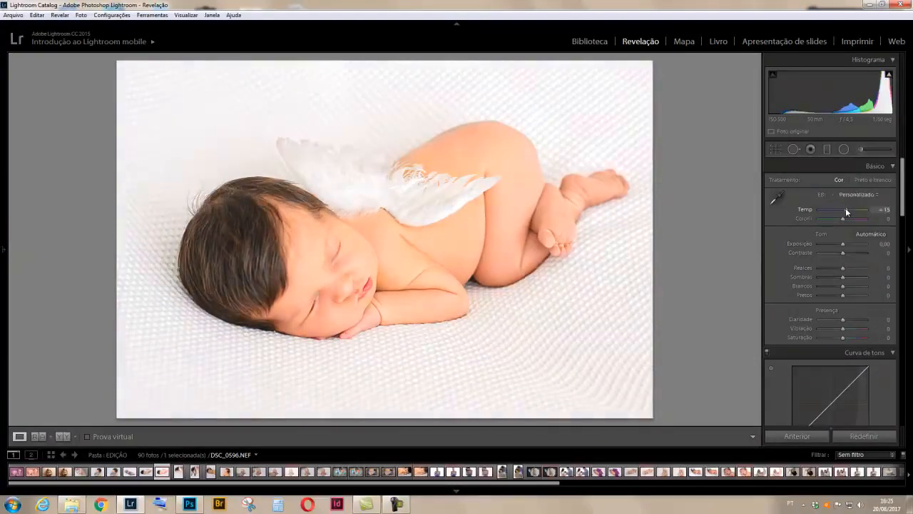
pyautogui.moveTo(846, 209); pyautogui.dragTo(848, 209)
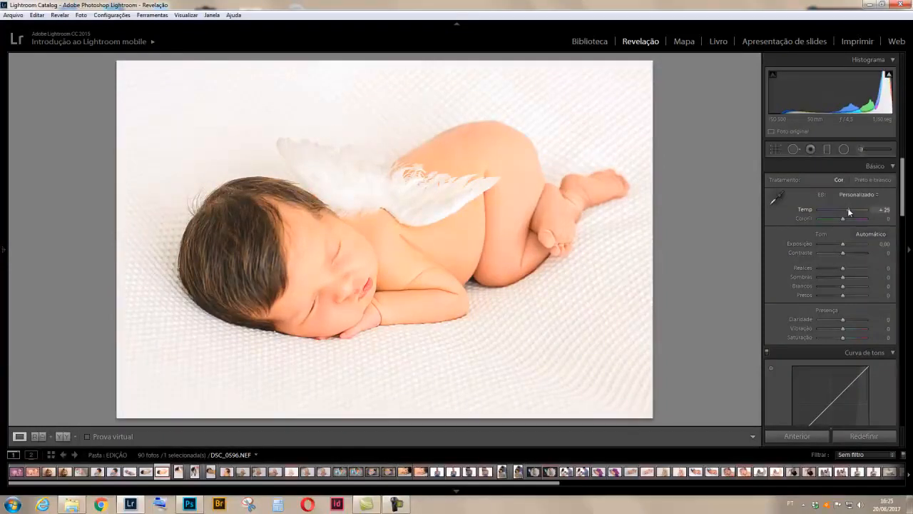
pyautogui.moveTo(846, 208); pyautogui.dragTo(839, 210)
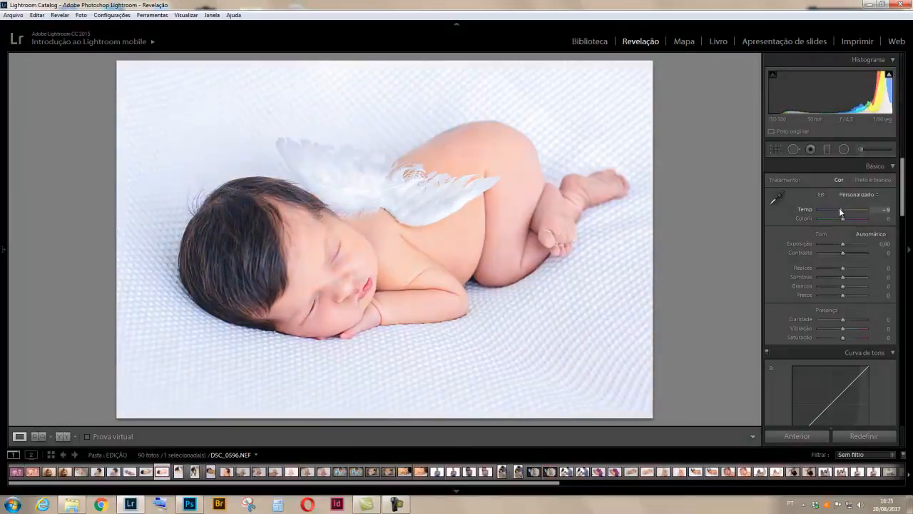
# - Try adjusting the tone curve's region values from Realces to Sombras, and reset all develop settings
pyautogui.scroll(-3, 810, 325)
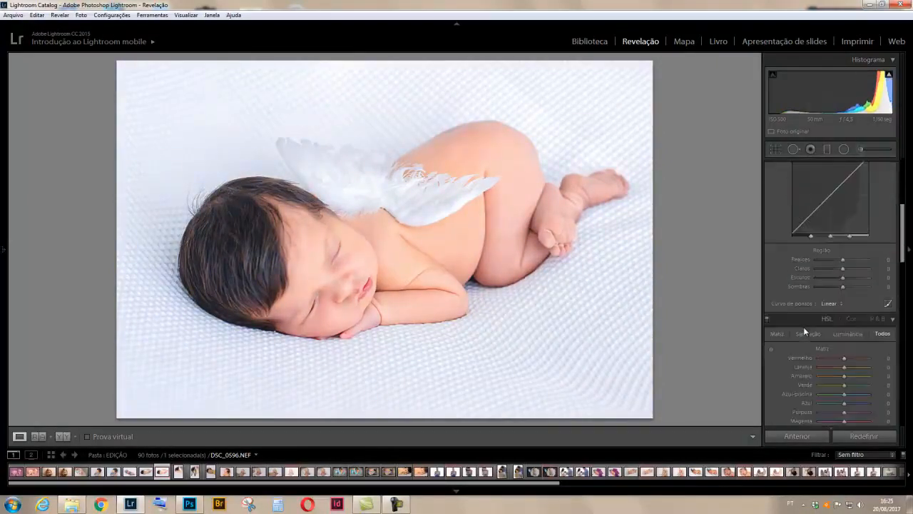
pyautogui.scroll(2, 811, 271)
pyautogui.scroll(-2, 811, 274)
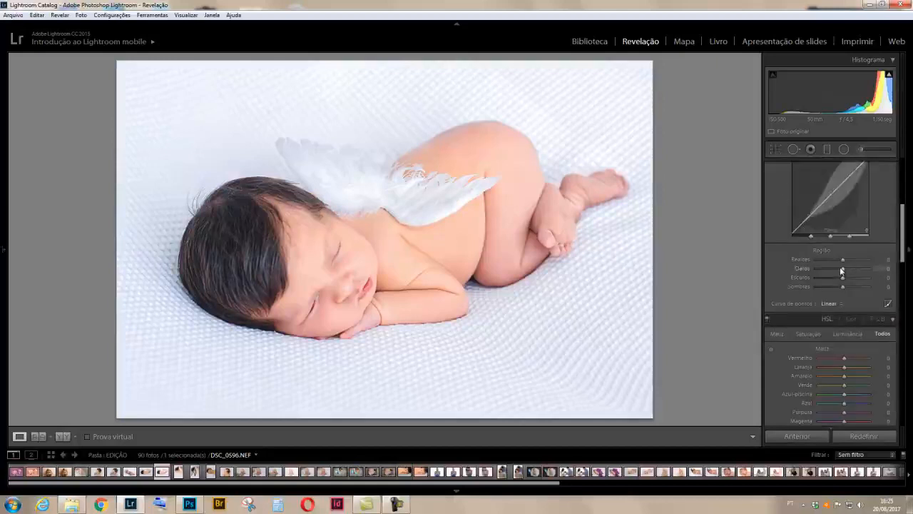
pyautogui.moveTo(843, 259); pyautogui.dragTo(833, 286)
pyautogui.click(864, 435)
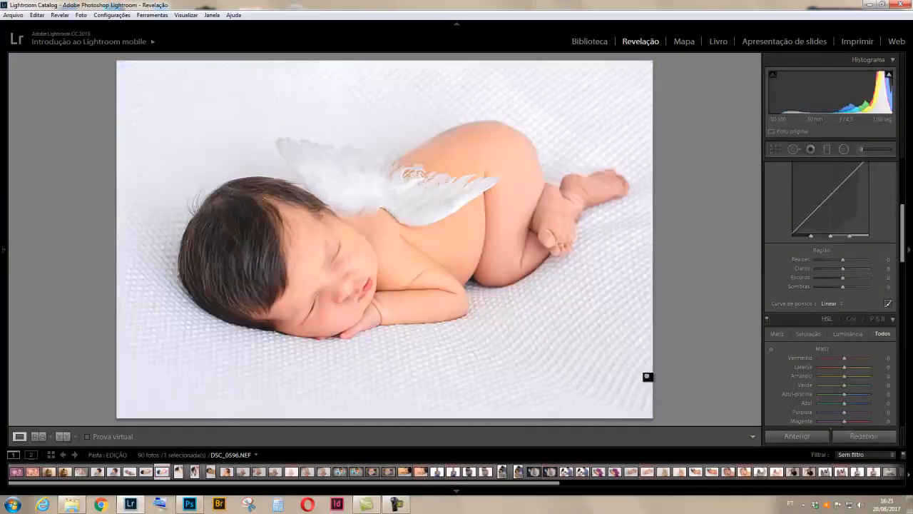
# - Try shifting the skin's Matiz with targeted adjustment to Vermelho +13 and Laranja +64, and bring both back to about neutral
pyautogui.scroll(-5, 860, 338)
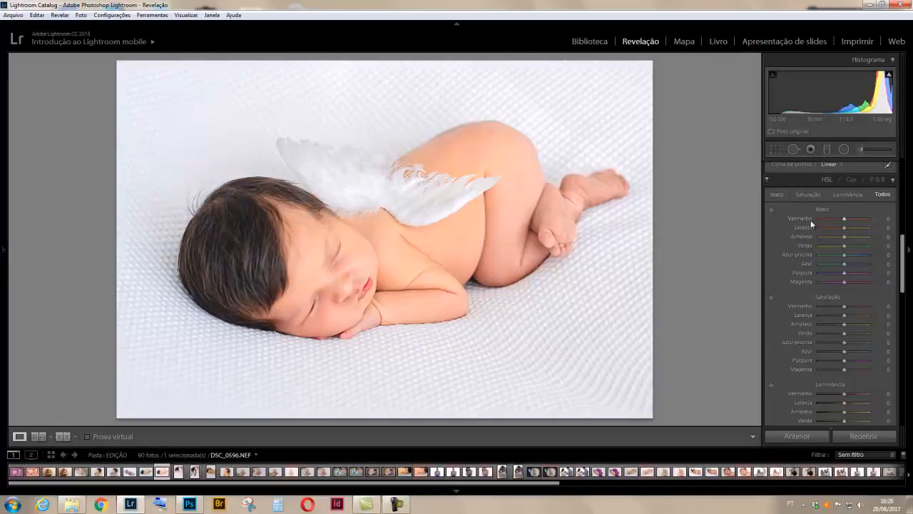
pyautogui.click(771, 211)
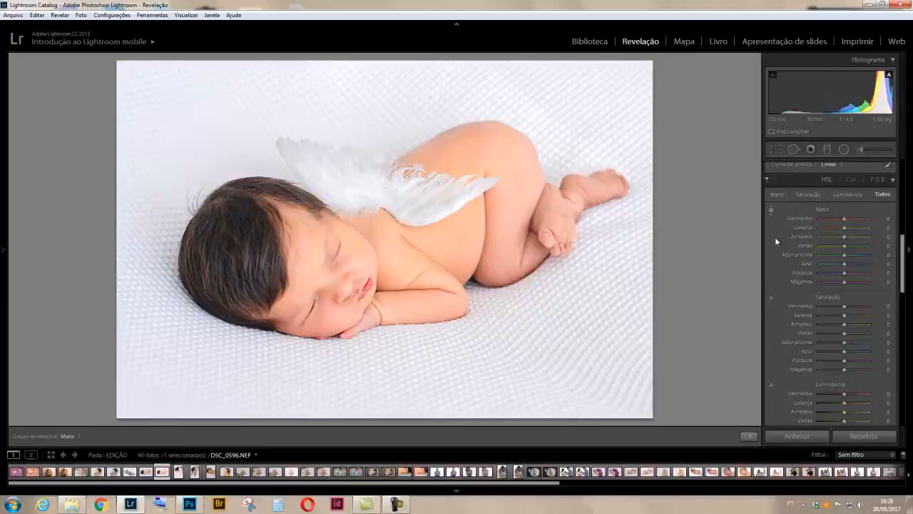
pyautogui.click(777, 194)
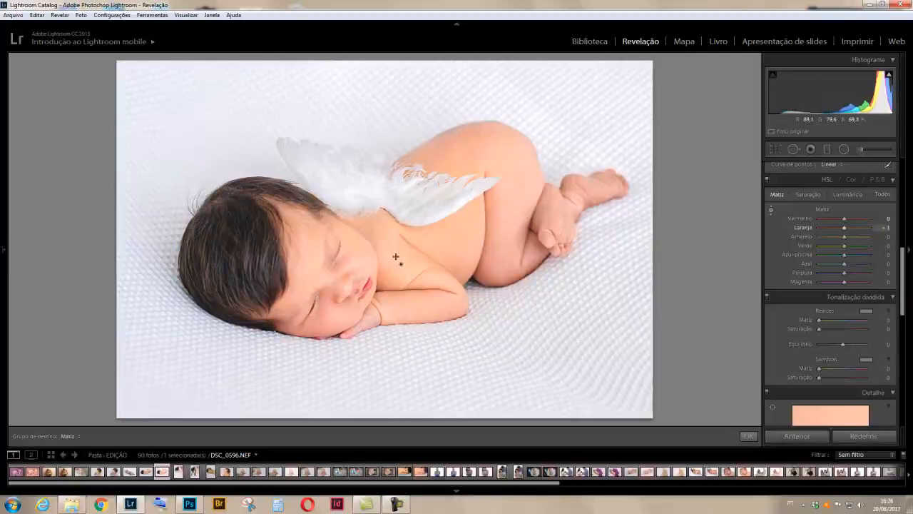
pyautogui.moveTo(408, 256)
pyautogui.mouseDown()
pyautogui.moveTo(460, 248)
pyautogui.moveTo(368, 262)
pyautogui.moveTo(412, 258)
pyautogui.mouseUp()
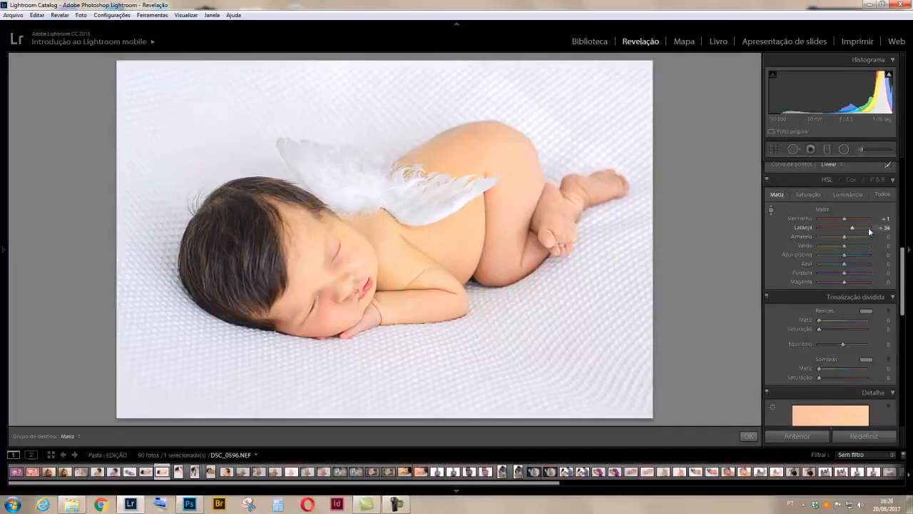
pyautogui.moveTo(466, 254); pyautogui.dragTo(492, 248)
pyautogui.moveTo(415, 255); pyautogui.dragTo(457, 252)
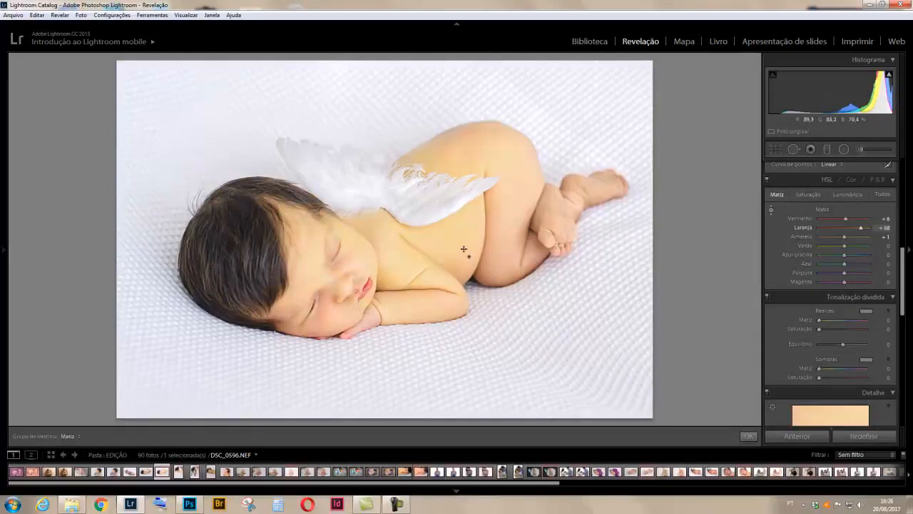
pyautogui.moveTo(463, 249); pyautogui.dragTo(566, 234)
pyautogui.moveTo(463, 235); pyautogui.dragTo(374, 243)
pyautogui.moveTo(457, 261)
pyautogui.mouseDown()
pyautogui.moveTo(440, 234)
pyautogui.moveTo(453, 313)
pyautogui.moveTo(444, 242)
pyautogui.moveTo(457, 310)
pyautogui.moveTo(449, 249)
pyautogui.mouseUp()
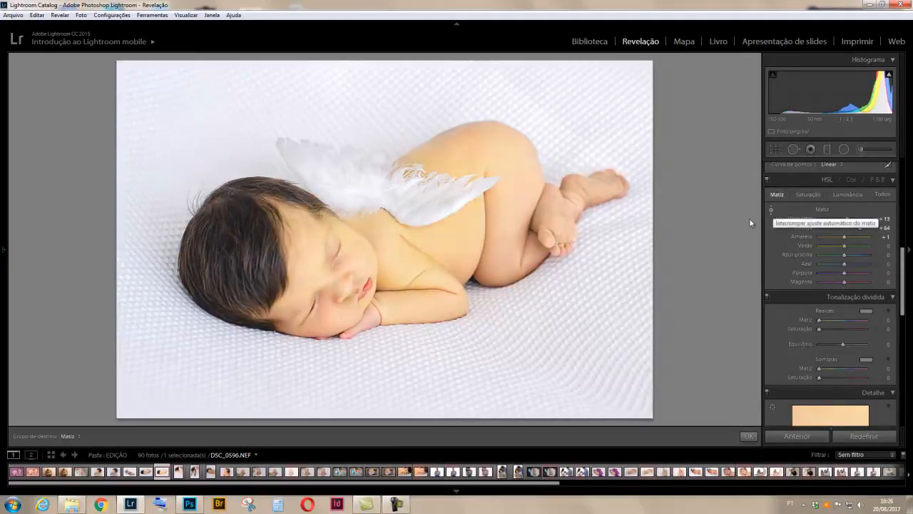
pyautogui.moveTo(859, 227); pyautogui.dragTo(846, 226)
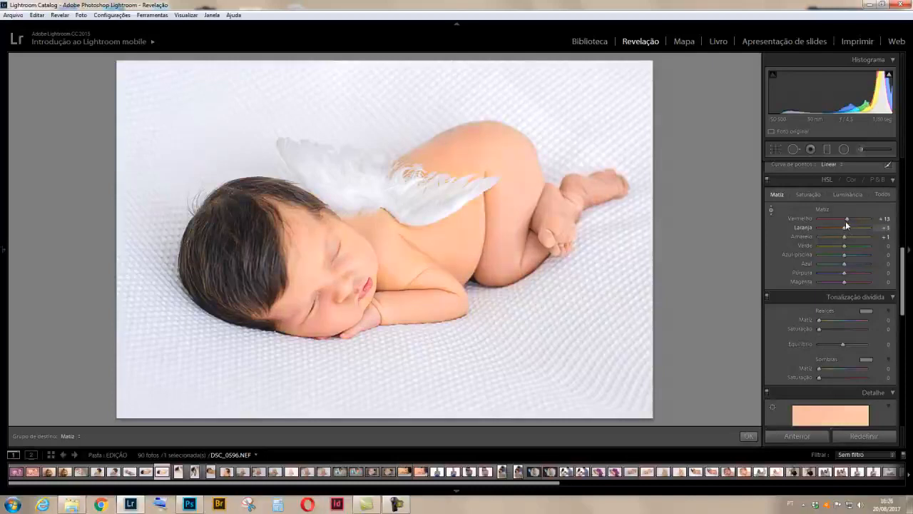
pyautogui.doubleClick(845, 217)
# - Raise the skin's HSL Saturação with targeted adjustment on the baby's back, to Laranja +10 and Amarelo +1
pyautogui.click(804, 195)
pyautogui.click(772, 209)
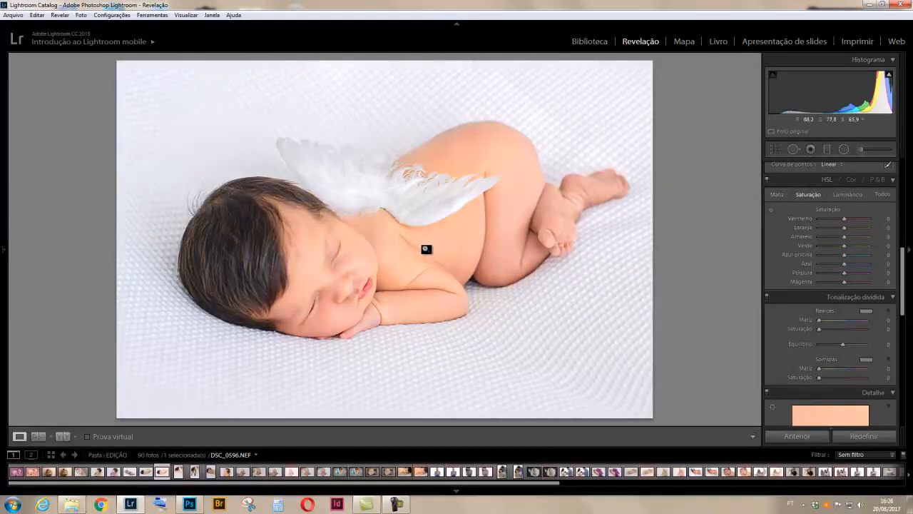
pyautogui.click(391, 243)
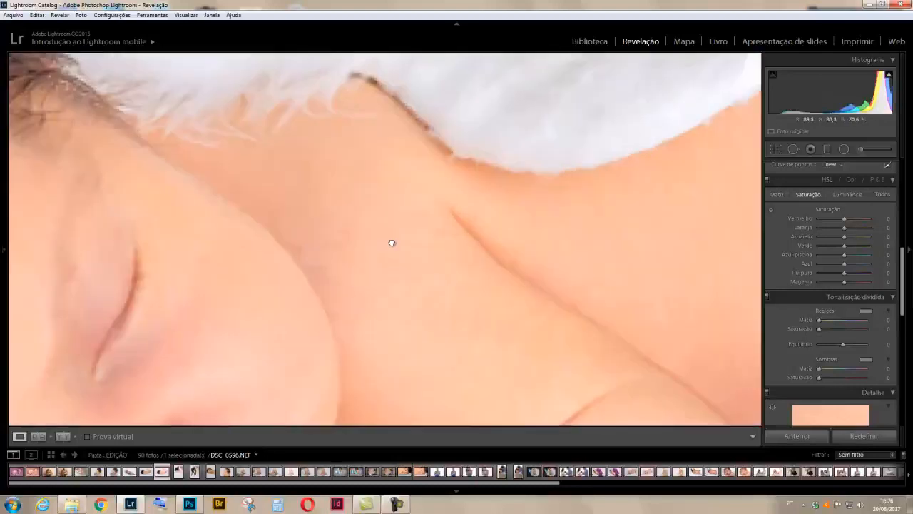
pyautogui.click(392, 242)
pyautogui.click(770, 210)
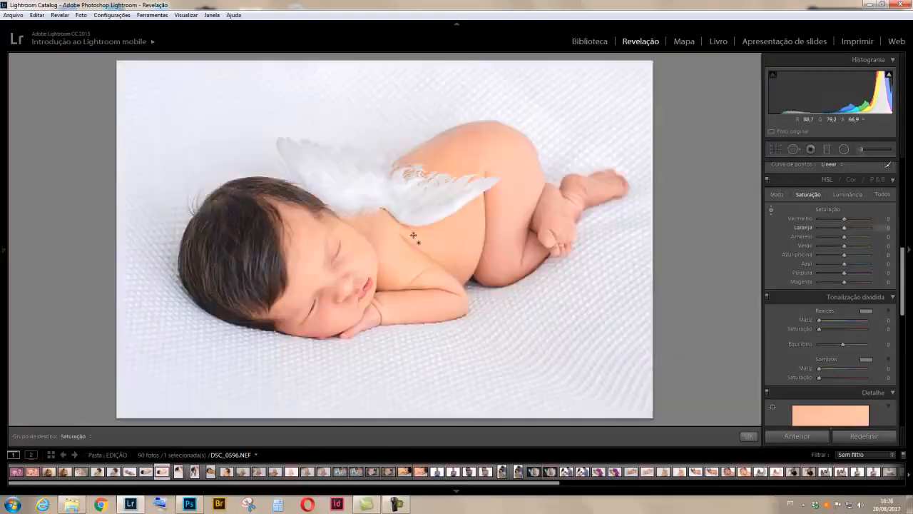
pyautogui.moveTo(443, 237)
pyautogui.mouseDown()
pyautogui.moveTo(437, 184)
pyautogui.moveTo(437, 262)
pyautogui.moveTo(435, 229)
pyautogui.mouseUp()
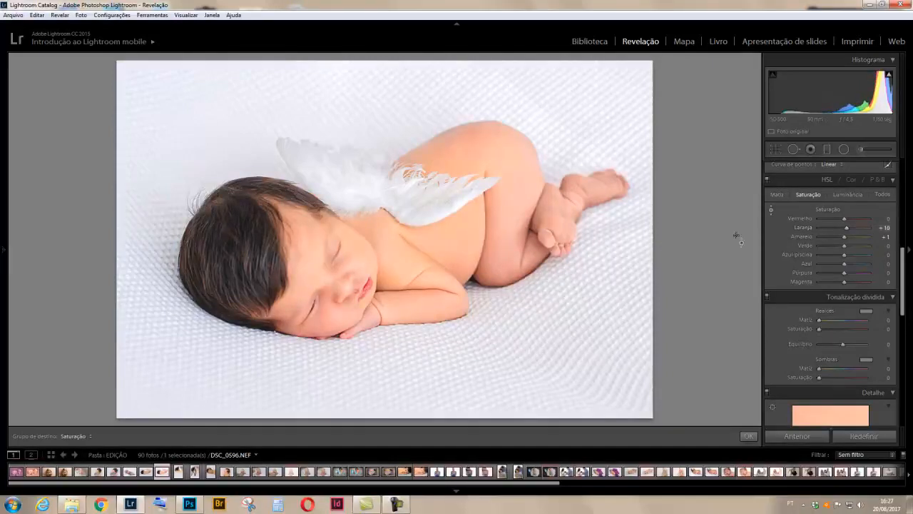
# - Adjust the skin's HSL Luminância with targeted adjustment to Vermelho +18, Laranja −6 and Amarelo −1
pyautogui.click(848, 194)
pyautogui.moveTo(433, 267)
pyautogui.mouseDown()
pyautogui.moveTo(430, 240)
pyautogui.moveTo(432, 262)
pyautogui.mouseUp()
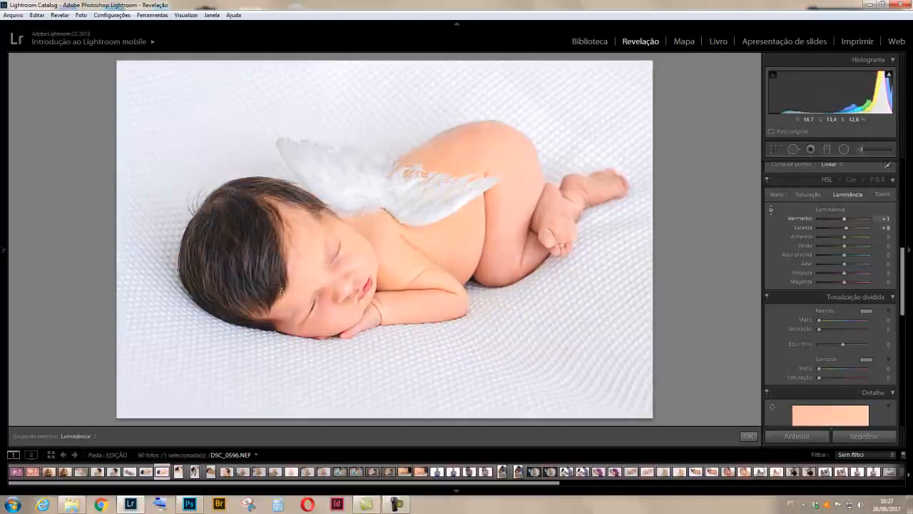
pyautogui.moveTo(321, 284)
pyautogui.mouseDown()
pyautogui.moveTo(326, 304)
pyautogui.moveTo(321, 277)
pyautogui.moveTo(328, 296)
pyautogui.mouseUp()
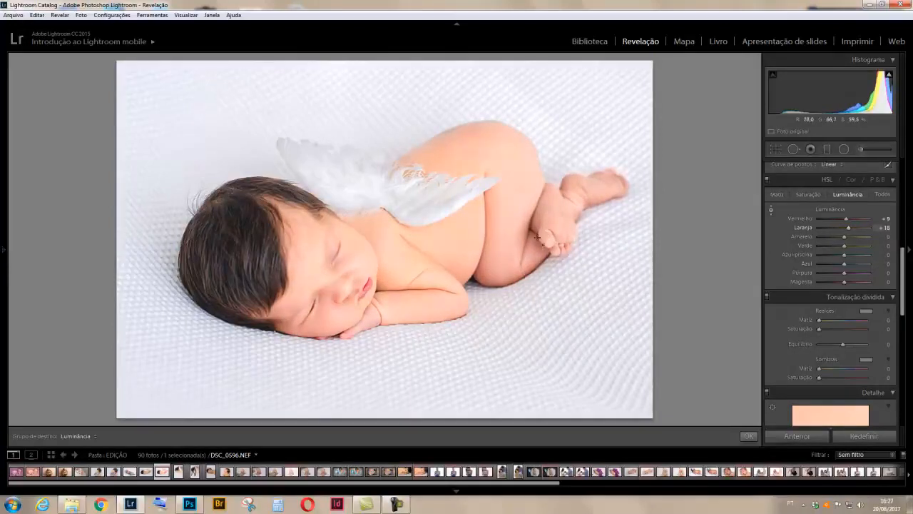
pyautogui.moveTo(422, 246); pyautogui.dragTo(422, 266)
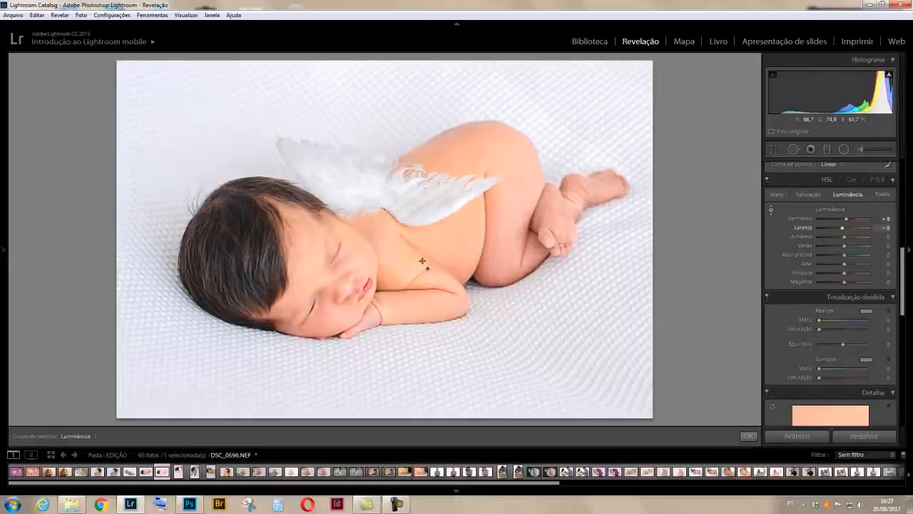
pyautogui.moveTo(490, 237); pyautogui.dragTo(495, 212)
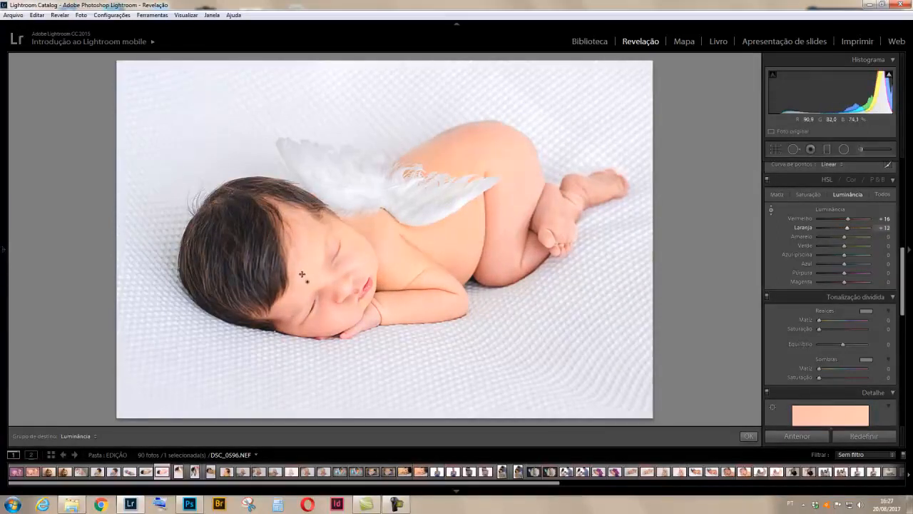
pyautogui.moveTo(423, 269); pyautogui.dragTo(423, 277)
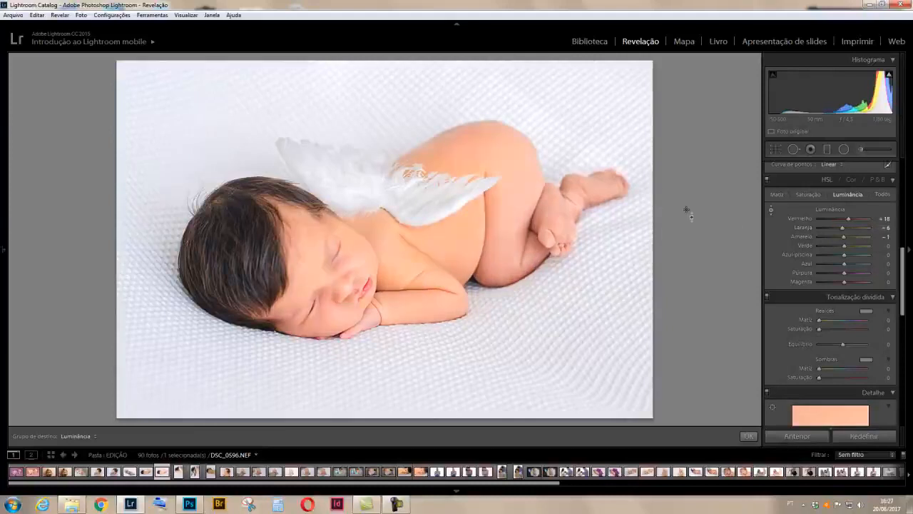
# - Fine-tune the skin's Luminância with targeted adjustment on the baby's body to Vermelho +19 and Laranja +3
pyautogui.click(771, 211)
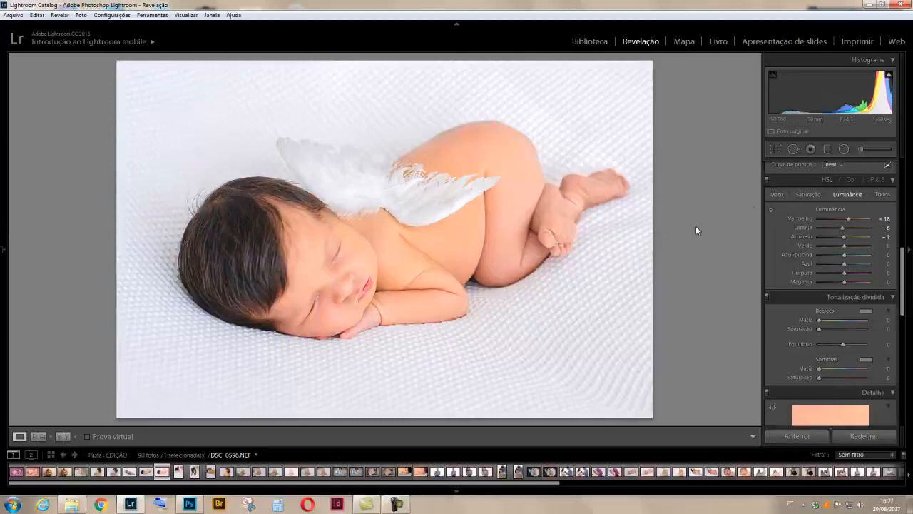
pyautogui.click(772, 209)
pyautogui.moveTo(402, 263); pyautogui.dragTo(428, 265)
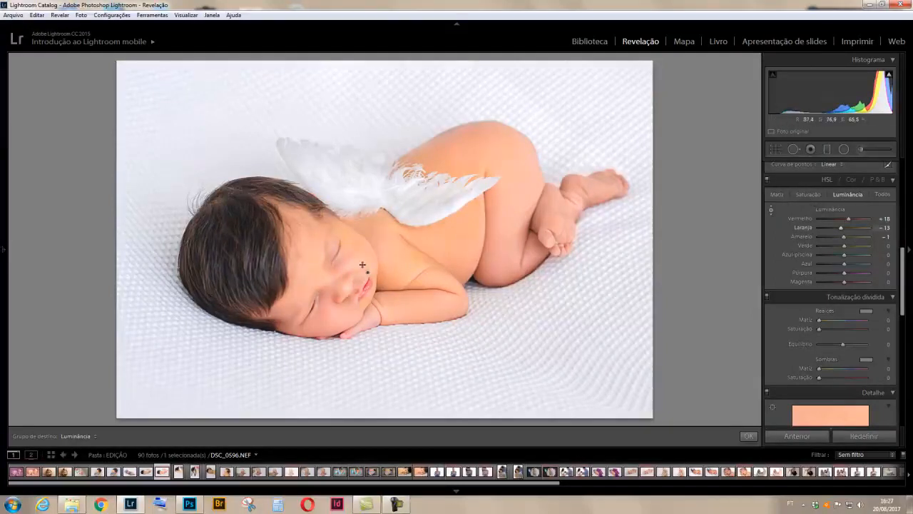
pyautogui.moveTo(389, 252)
pyautogui.mouseDown()
pyautogui.moveTo(399, 265)
pyautogui.moveTo(401, 243)
pyautogui.mouseUp()
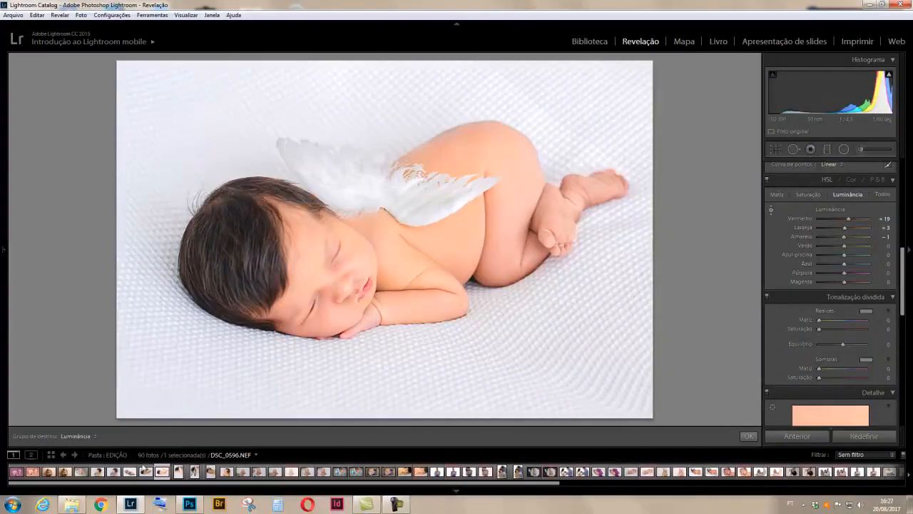
# - Switch to Photoshop and duplicate the background layer of the DSC_0673.psd baby photo
pyautogui.click(130, 503)
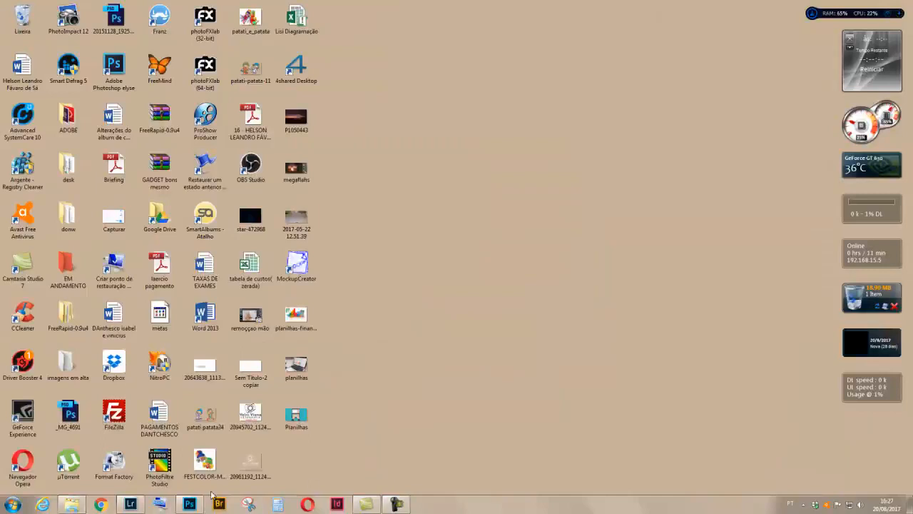
pyautogui.click(189, 504)
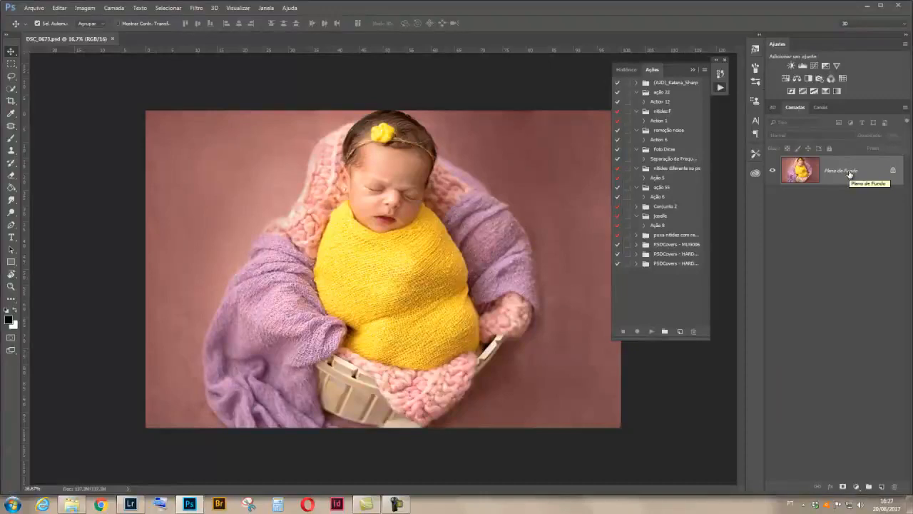
pyautogui.hotkey('ctrl', 'j')
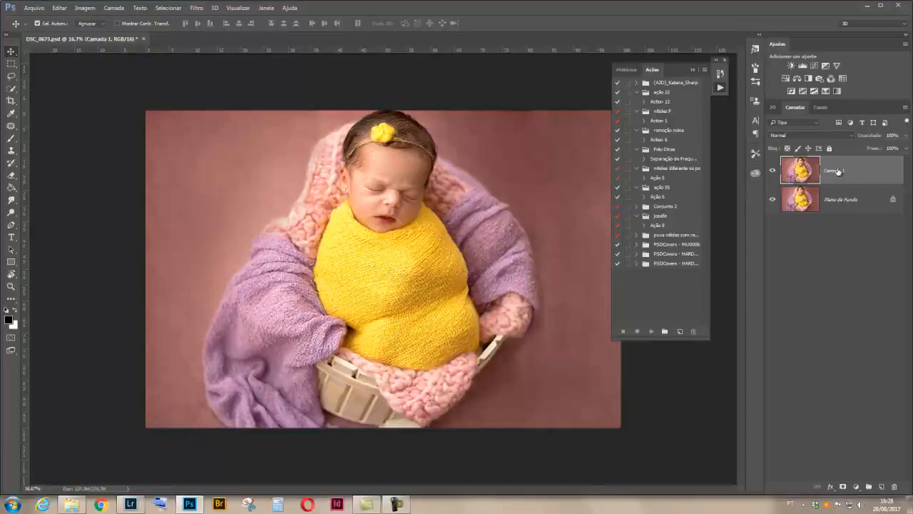
pyautogui.hotkey('ctrl', 'e')
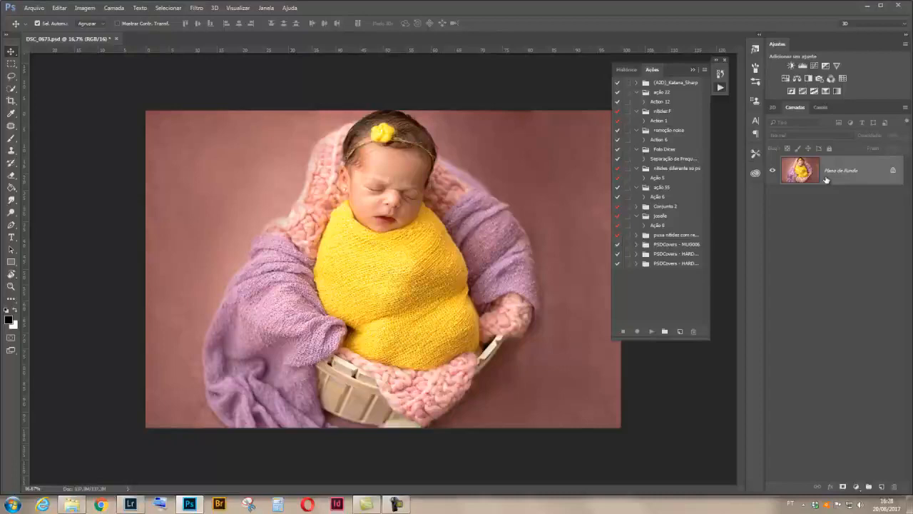
pyautogui.hotkey('ctrl', 'j')
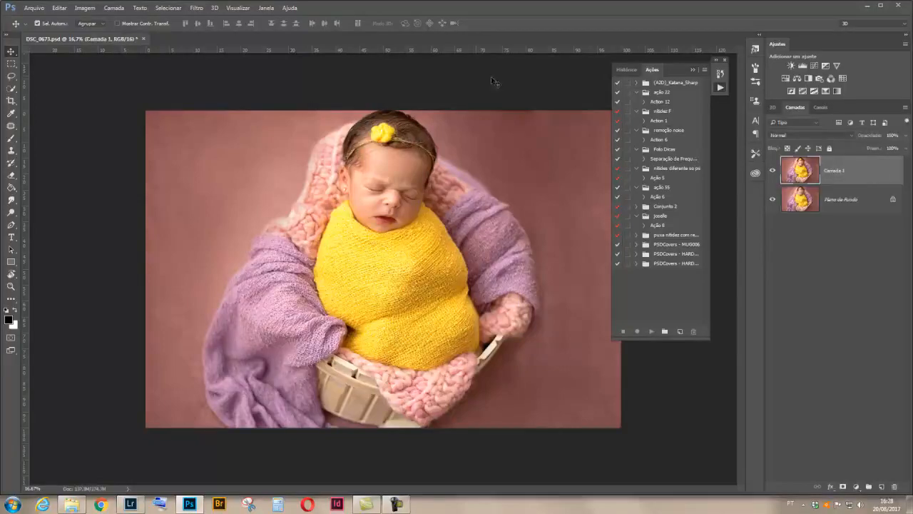
# - Try shifting the skin's Laranjas hue to +20 with targeted adjustment in the Camera Raw filter's HSL settings
pyautogui.click(196, 8)
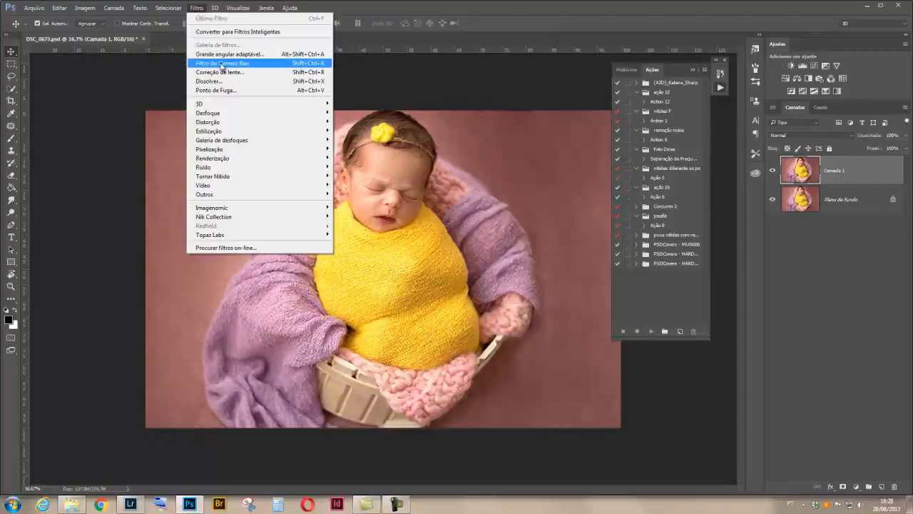
pyautogui.click(222, 63)
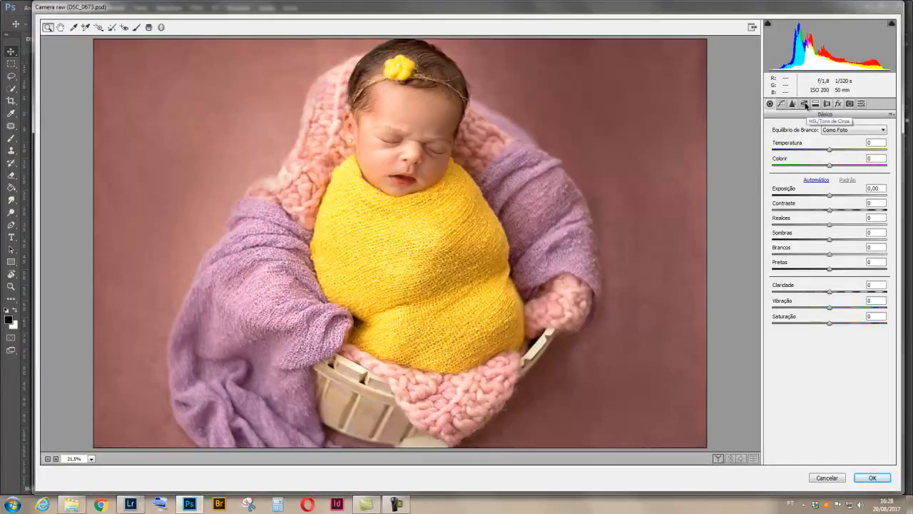
pyautogui.click(804, 104)
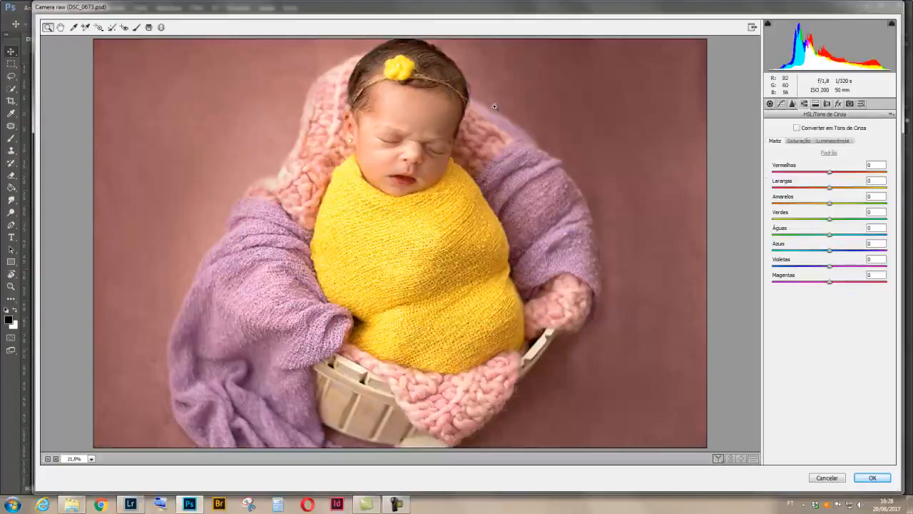
pyautogui.click(100, 30)
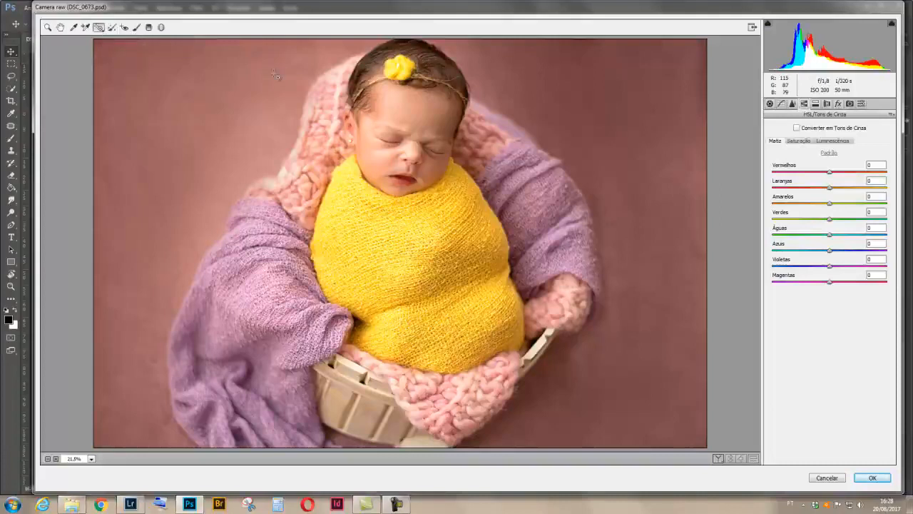
pyautogui.moveTo(382, 162)
pyautogui.mouseDown()
pyautogui.moveTo(403, 157)
pyautogui.moveTo(354, 153)
pyautogui.moveTo(384, 153)
pyautogui.mouseUp()
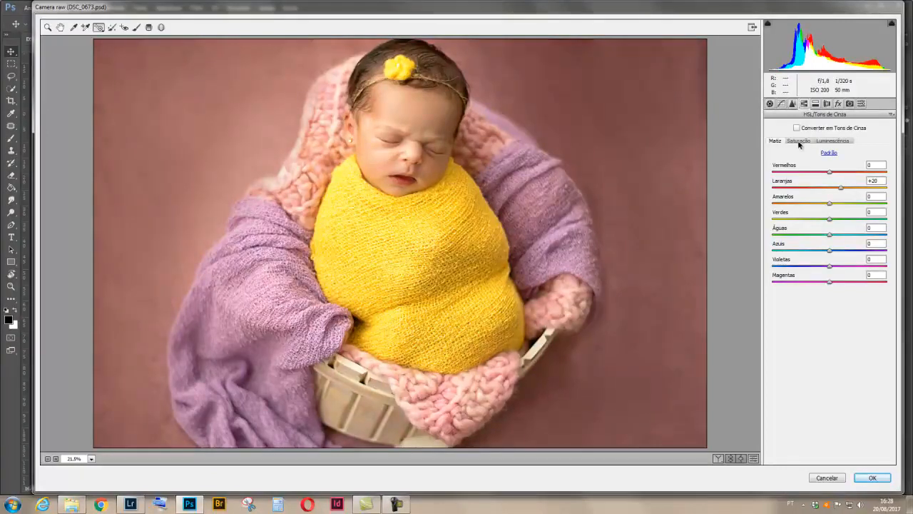
# - Try adjusting the skin's Luminescência and its Matiz to Laranjas −6 and Amarelos −4, and discard the Camera Raw changes
pyautogui.click(833, 140)
pyautogui.moveTo(394, 164)
pyautogui.mouseDown()
pyautogui.moveTo(369, 156)
pyautogui.moveTo(402, 156)
pyautogui.moveTo(375, 153)
pyautogui.moveTo(391, 156)
pyautogui.mouseUp()
pyautogui.click(799, 141)
pyautogui.click(776, 142)
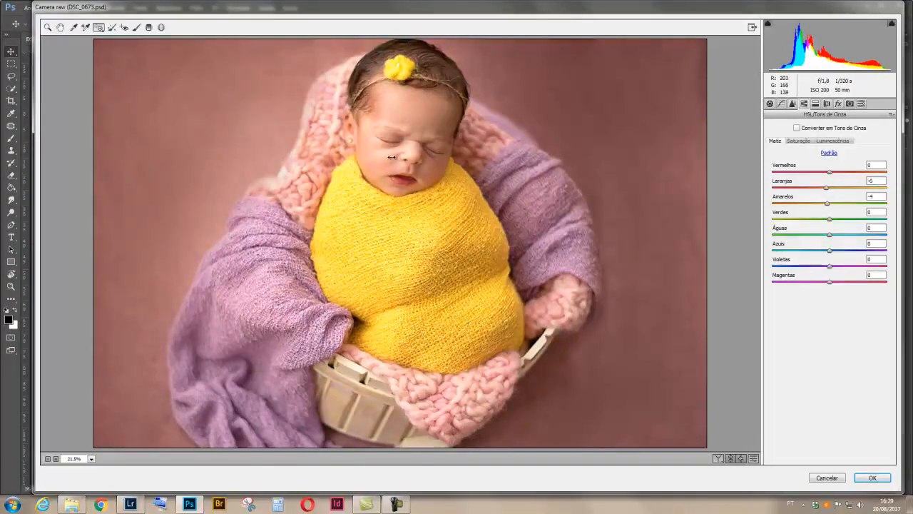
pyautogui.click(834, 480)
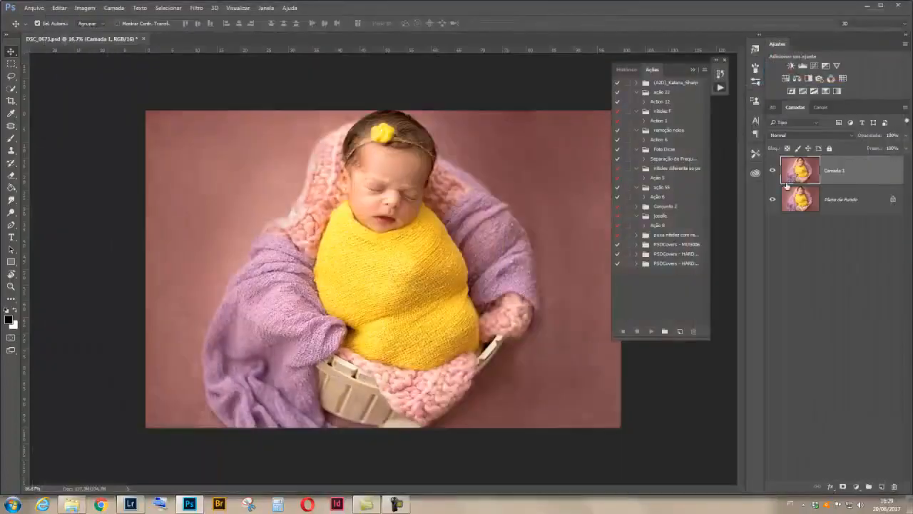
# - Duplicate Camada 1 and warm the copy's midtones with Color Balance, shifting them toward red and yellow
pyautogui.scroll(5, 424, 122)
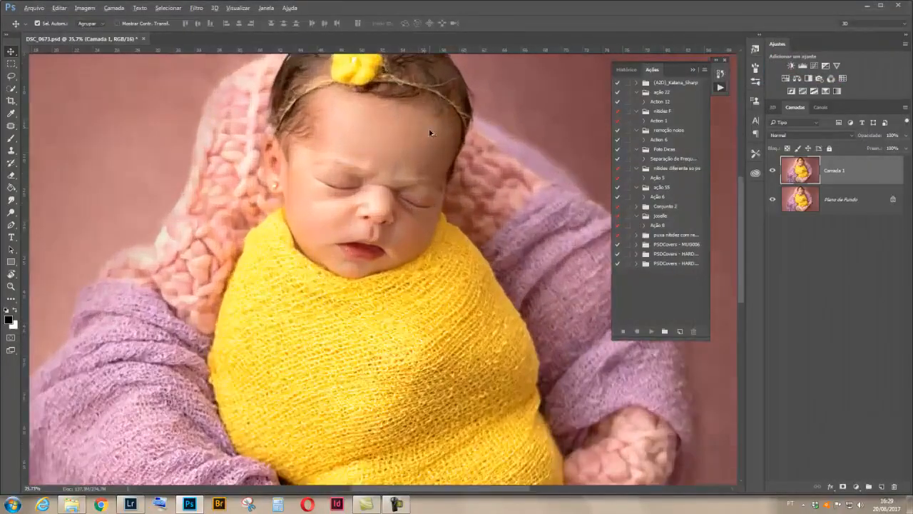
pyautogui.hotkey('ctrl', 'j')
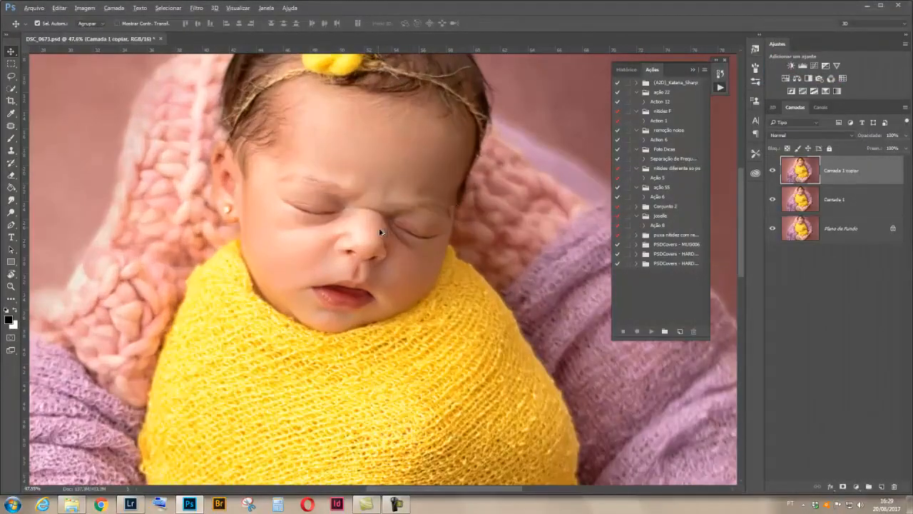
pyautogui.scroll(-2, 385, 238)
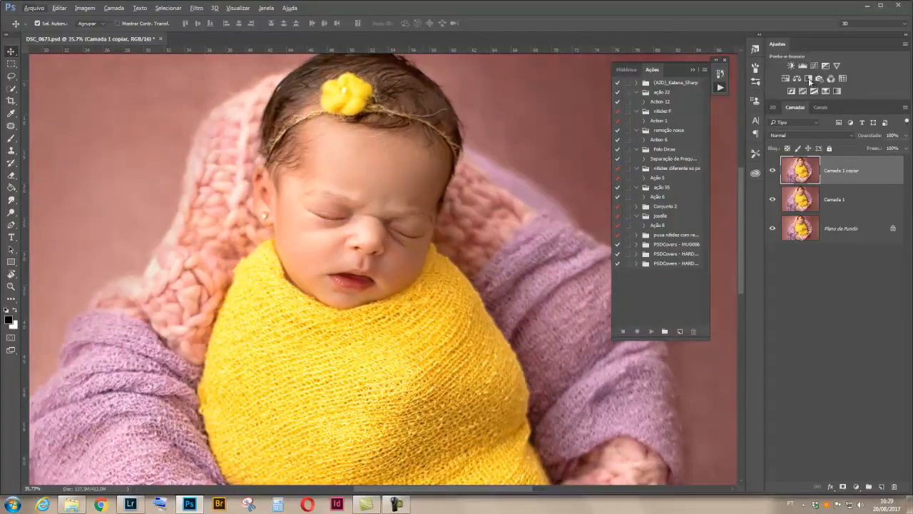
pyautogui.hotkey('ctrl', 'b')
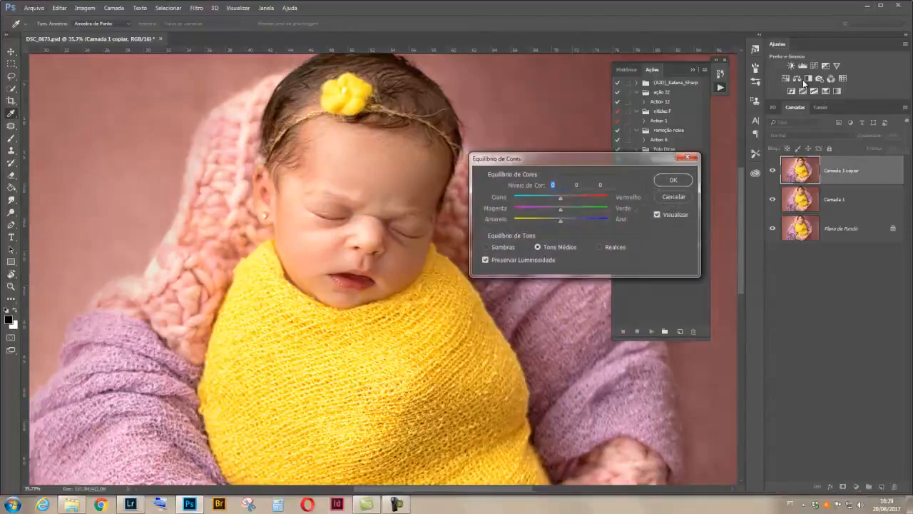
pyautogui.moveTo(569, 163); pyautogui.dragTo(598, 154)
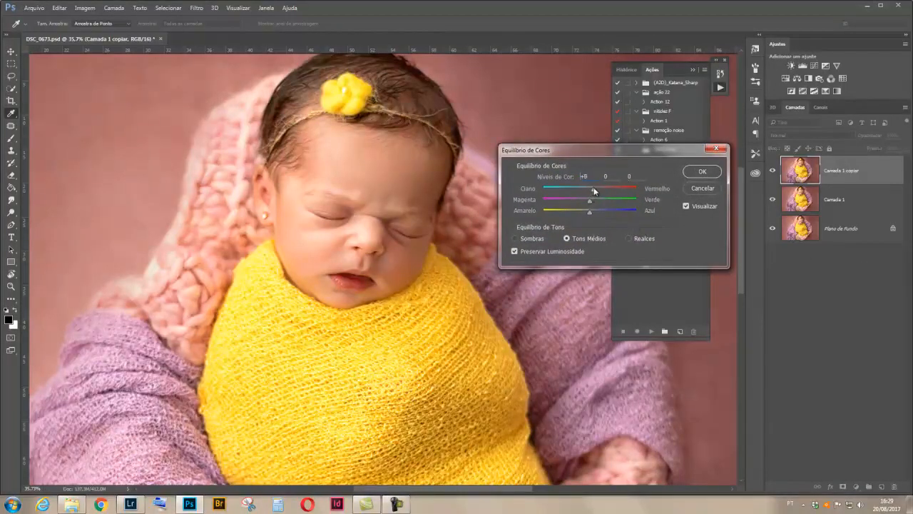
pyautogui.moveTo(598, 185); pyautogui.dragTo(584, 211)
pyautogui.press('Tab')
pyautogui.press('Tab')
pyautogui.moveTo(599, 190)
pyautogui.mouseDown()
pyautogui.moveTo(577, 212)
pyautogui.moveTo(585, 202)
pyautogui.mouseUp()
pyautogui.click(699, 174)
# - Hide the warmed copy behind a black layer mask and ready the Brush with white as the foreground colour
pyautogui.scroll(-5, 316, 284)
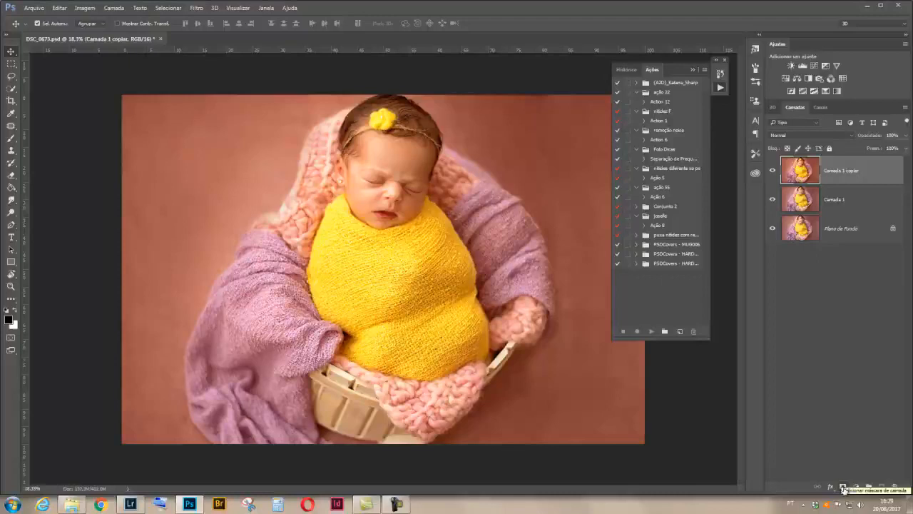
pyautogui.keyDown('alt'); pyautogui.click(843, 488); pyautogui.keyUp('alt')
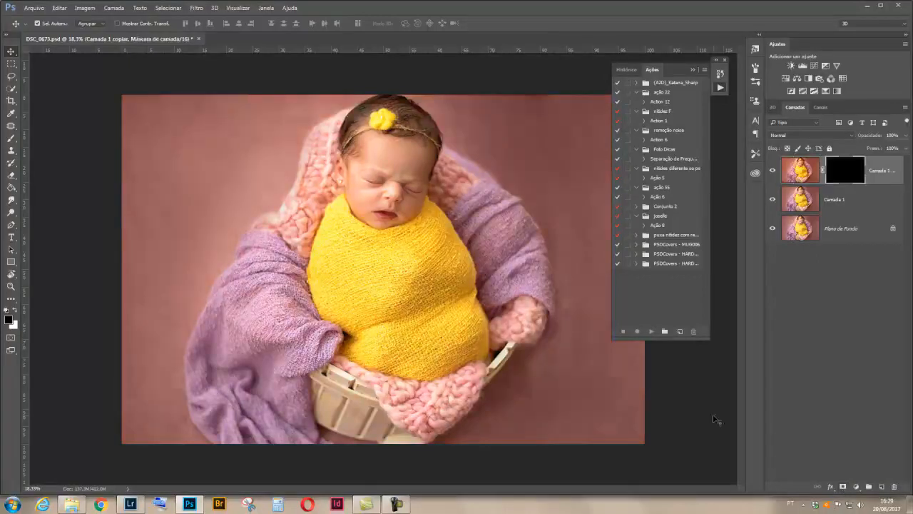
pyautogui.click(11, 141)
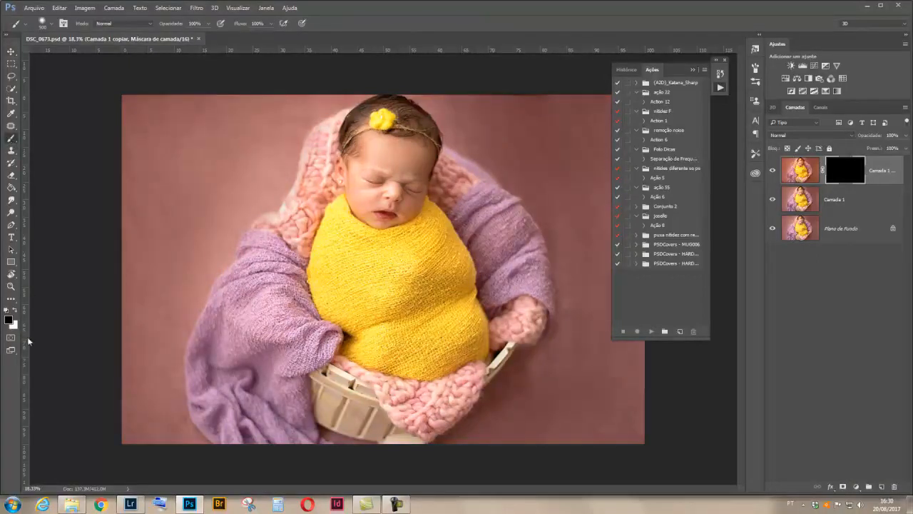
pyautogui.click(15, 311)
# - Reduce the brush size to 300 and paint white over the baby's face on the mask to reveal the warmer skin
pyautogui.scroll(5, 417, 127)
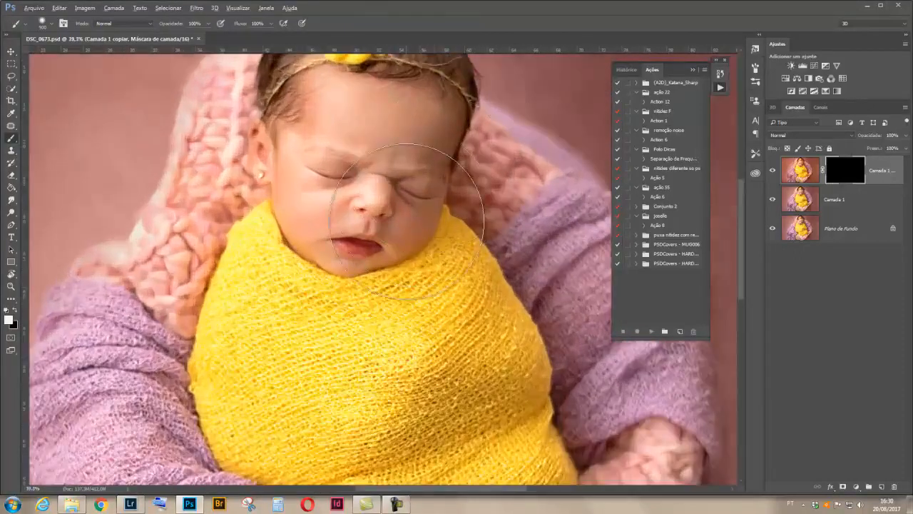
pyautogui.press('[')
pyautogui.press('[')
pyautogui.press('[')
pyautogui.press('[')
pyautogui.press('[')
pyautogui.press('[')
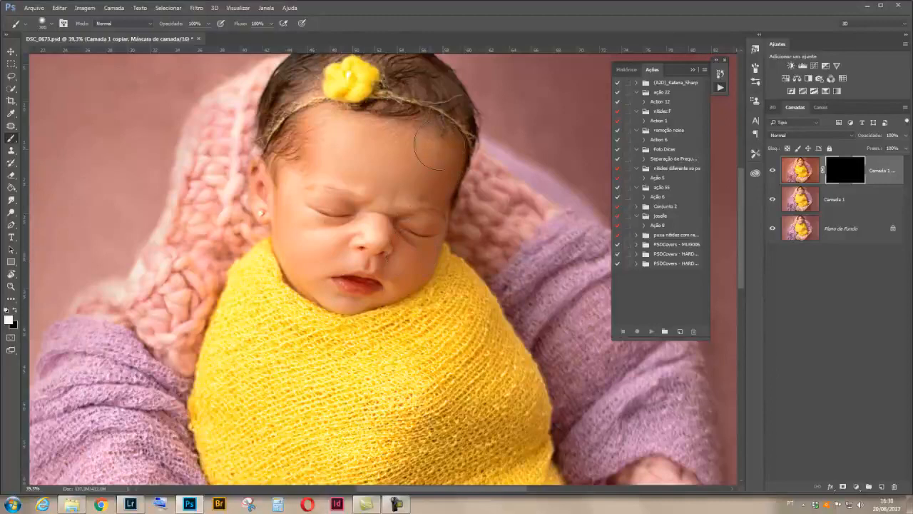
pyautogui.moveTo(388, 132); pyautogui.dragTo(374, 157)
pyautogui.scroll(-1, 428, 132)
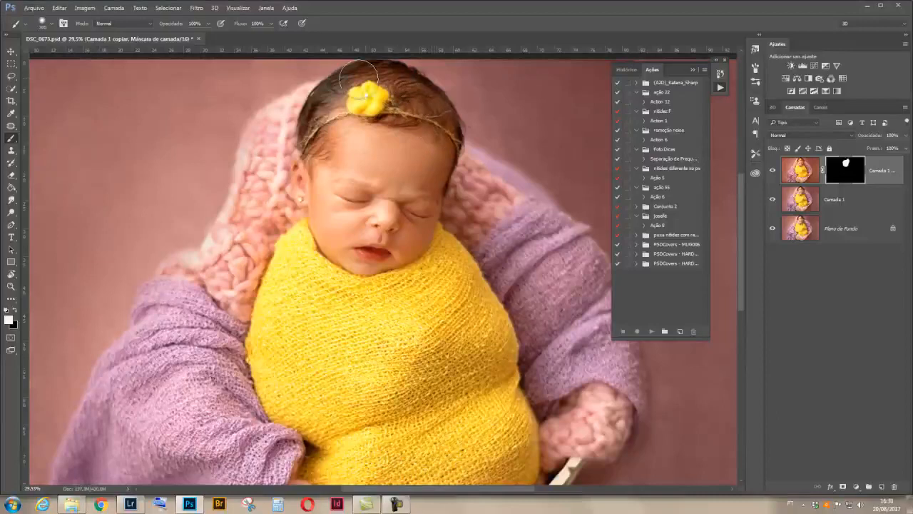
pyautogui.moveTo(366, 253)
pyautogui.mouseDown()
pyautogui.moveTo(395, 253)
pyautogui.moveTo(418, 212)
pyautogui.moveTo(431, 150)
pyautogui.mouseUp()
pyautogui.scroll(-2, 349, 228)
pyautogui.scroll(1, 385, 254)
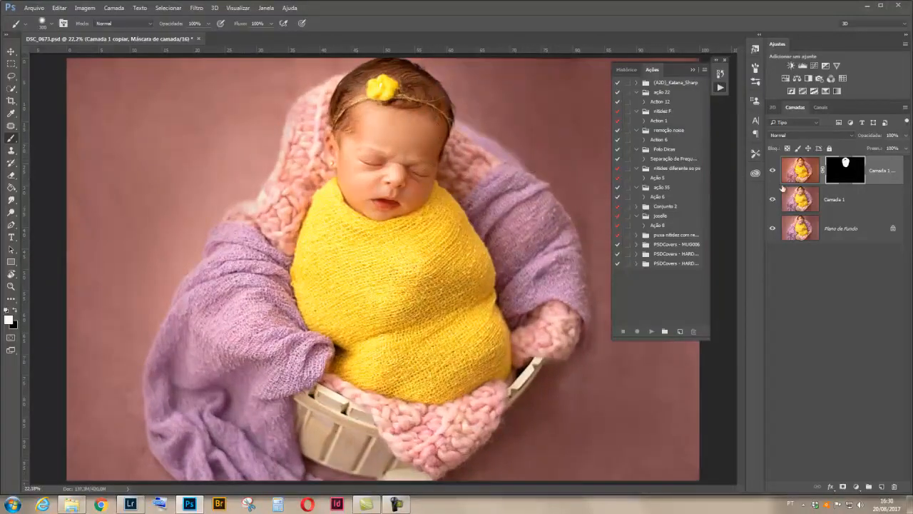
# - Duplicate Camada 1 with the masked copy hidden, and recolour the yellow wrap with Hue/Saturation, setting Amarelos to Matiz −47 and Saturação −18
pyautogui.click(827, 200)
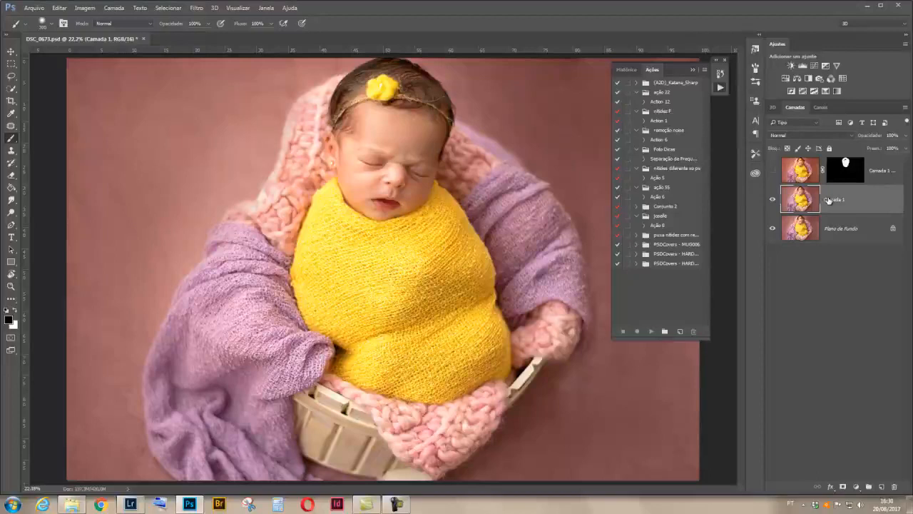
pyautogui.hotkey('ctrl', 'j')
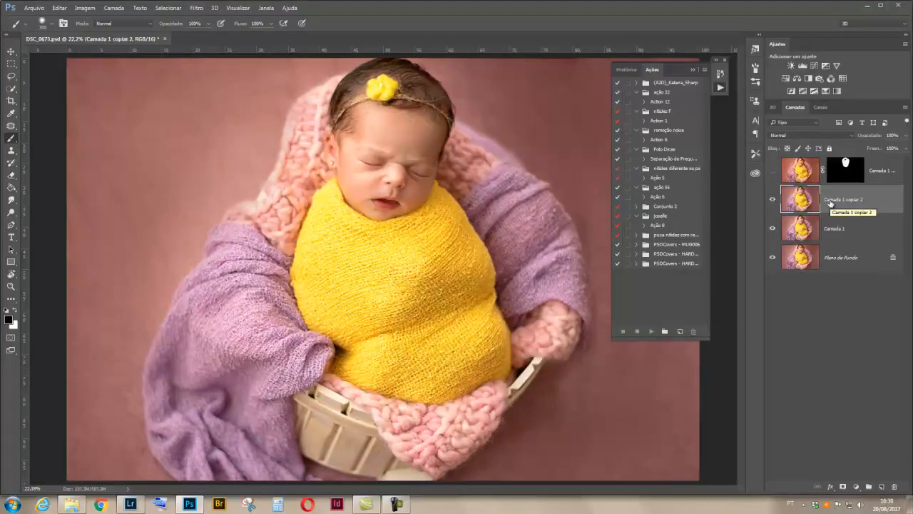
pyautogui.hotkey('ctrl', 'u')
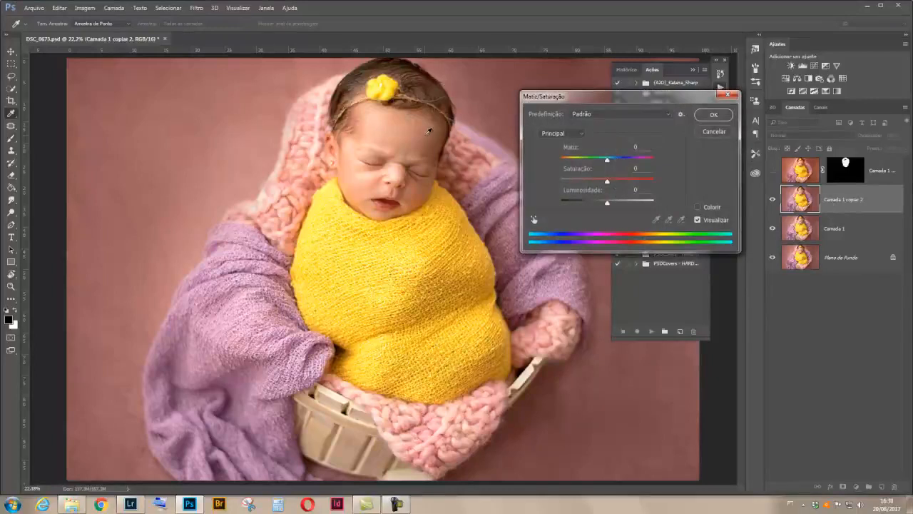
pyautogui.click(533, 220)
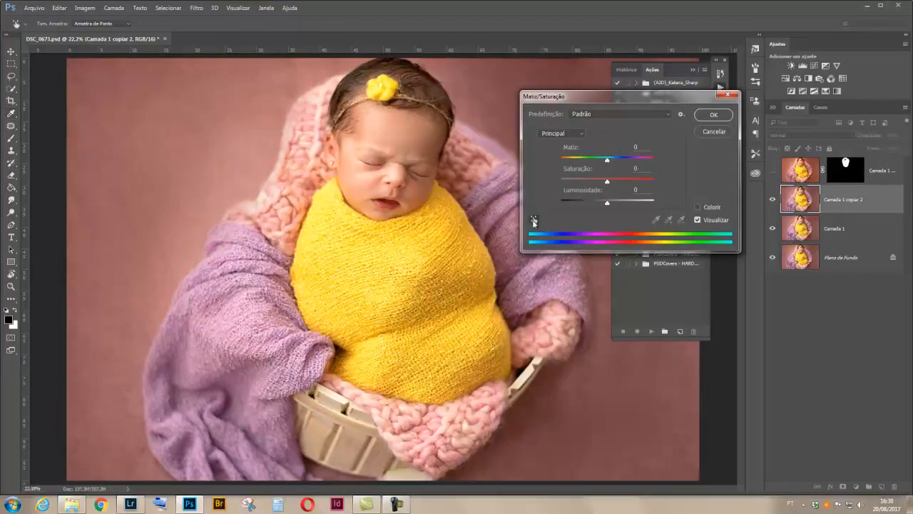
pyautogui.click(433, 246)
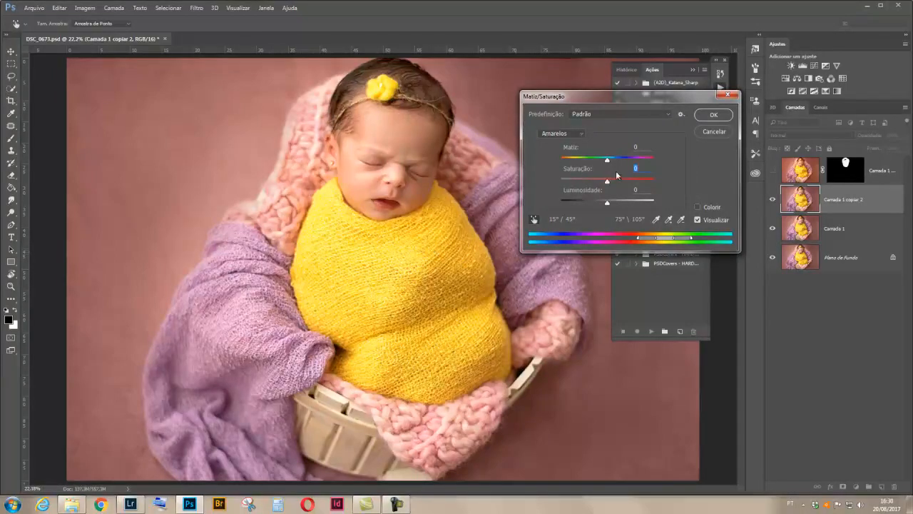
pyautogui.moveTo(607, 162); pyautogui.dragTo(600, 180)
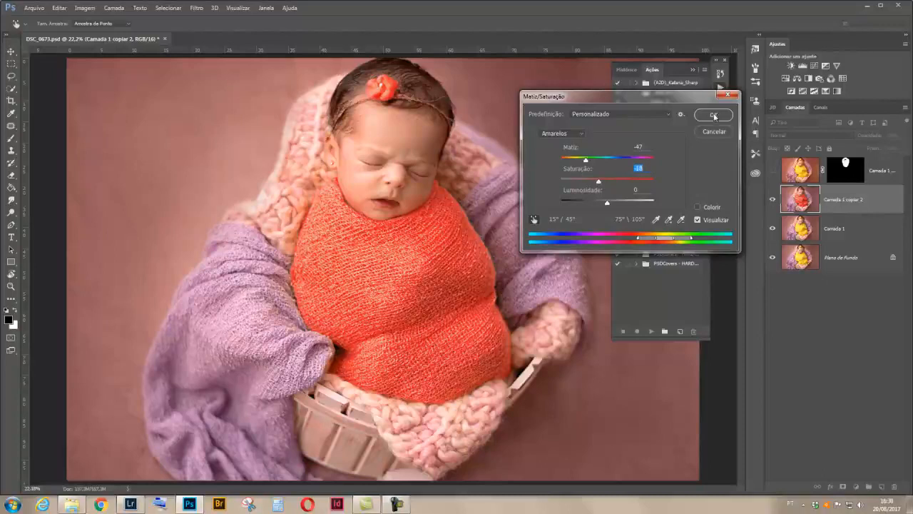
pyautogui.click(713, 116)
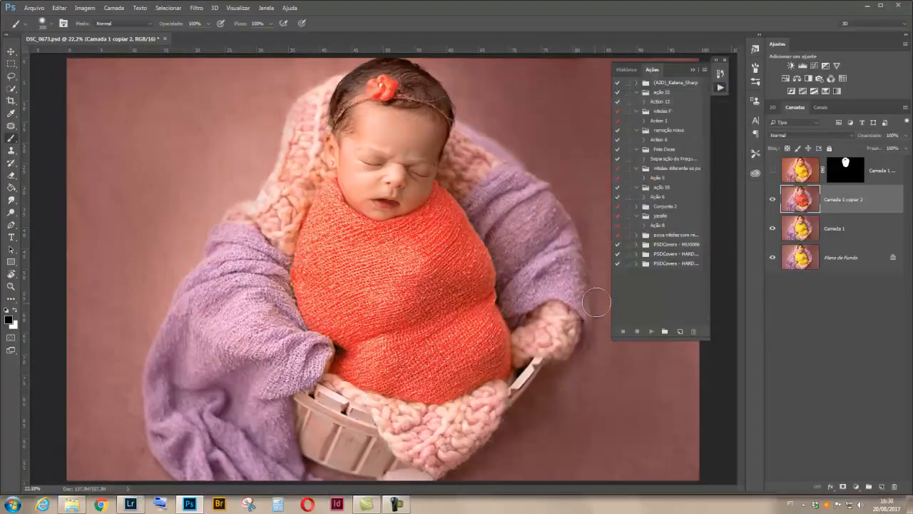
pyautogui.scroll(3, 368, 160)
pyautogui.scroll(2, 368, 160)
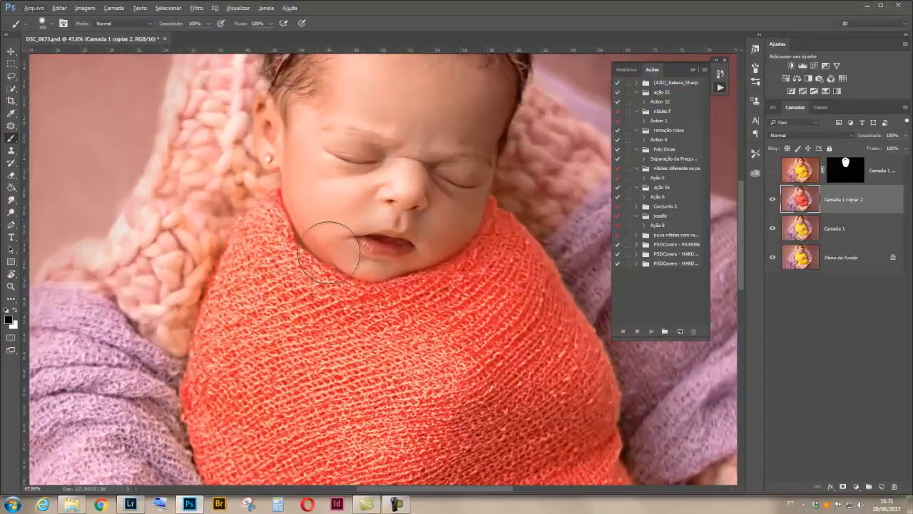
# - Add a white layer mask to the recoloured copy and ready a black brush at size 150
pyautogui.scroll(4, 285, 246)
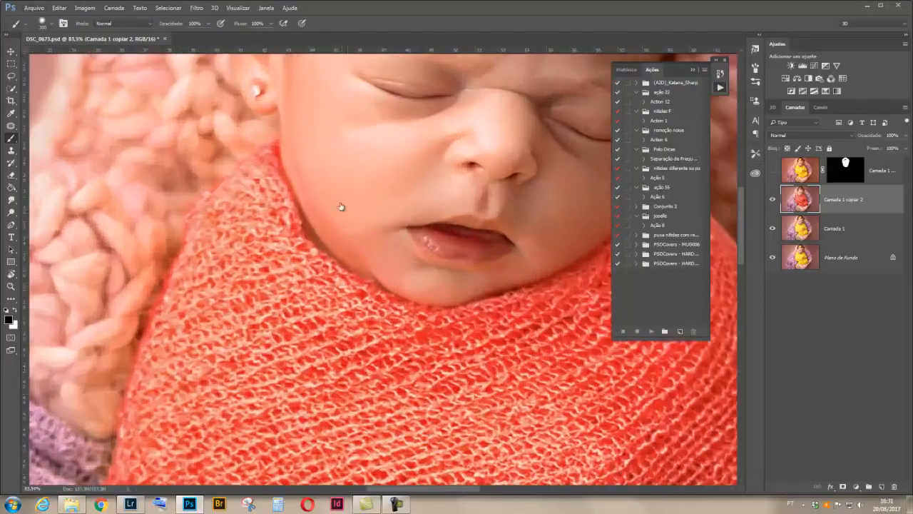
pyautogui.click(843, 487)
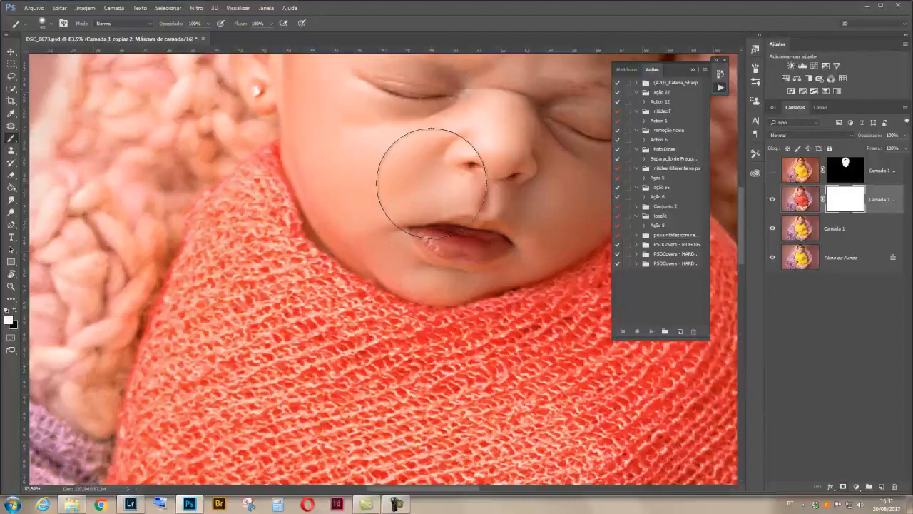
pyautogui.press('x')
pyautogui.press('[')
pyautogui.press('[')
pyautogui.press('[')
pyautogui.press('[')
pyautogui.press('[')
pyautogui.press('[')
# - Paint black at 100% opacity on the mask along the baby's cheek and chin, and compare with the recoloured copy hidden
pyautogui.moveTo(288, 146); pyautogui.dragTo(337, 217)
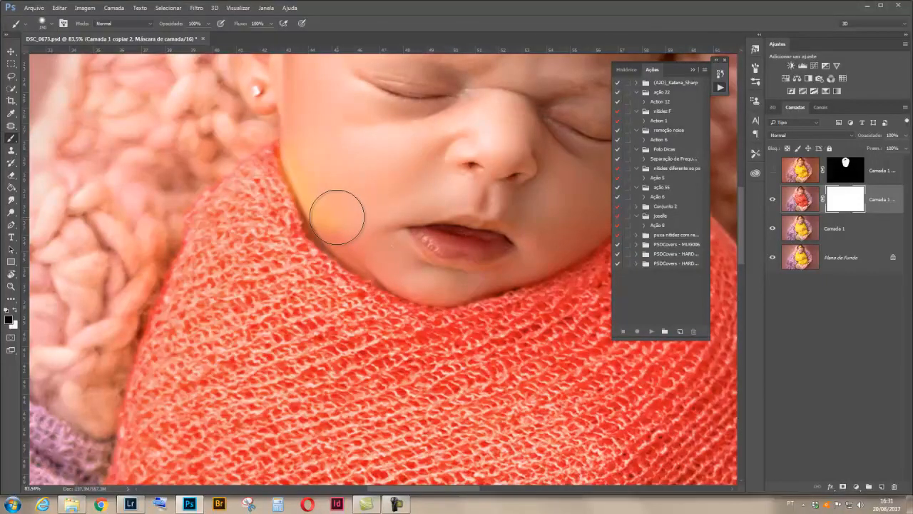
pyautogui.moveTo(337, 217); pyautogui.dragTo(421, 267)
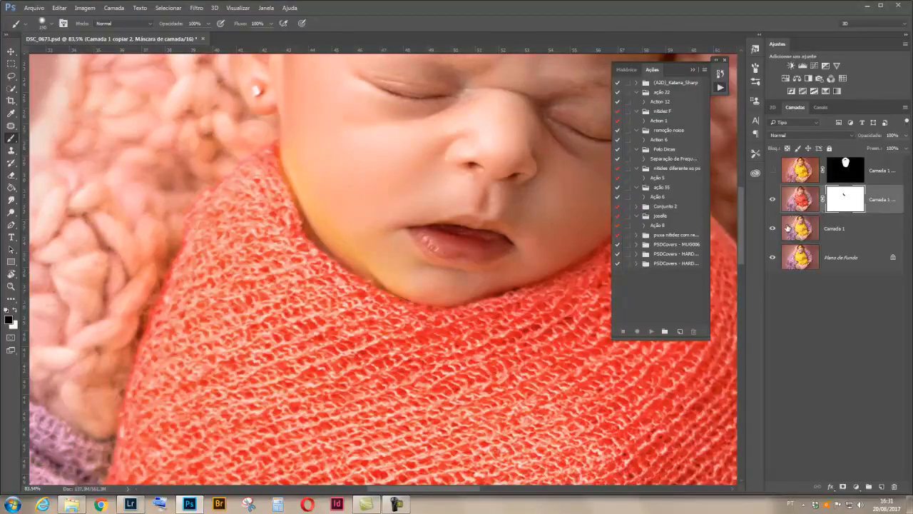
pyautogui.click(771, 200)
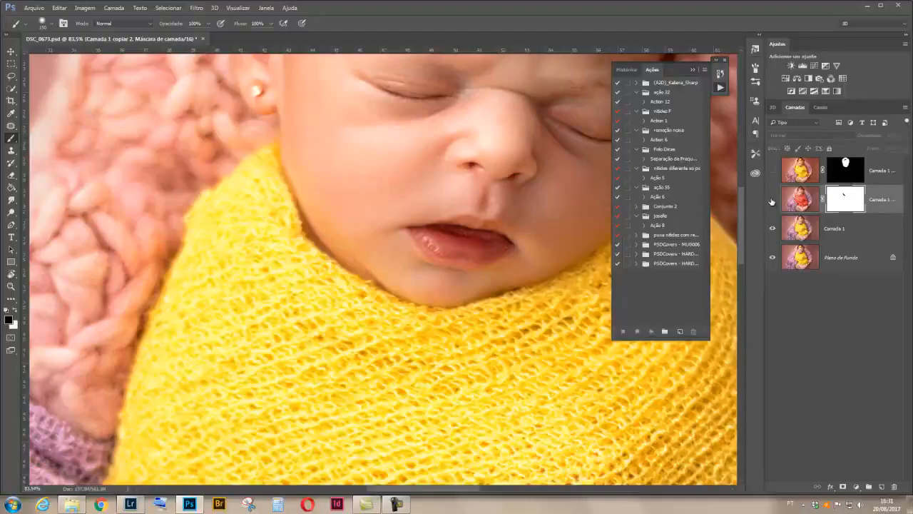
pyautogui.click(772, 199)
pyautogui.click(772, 200)
pyautogui.click(772, 200)
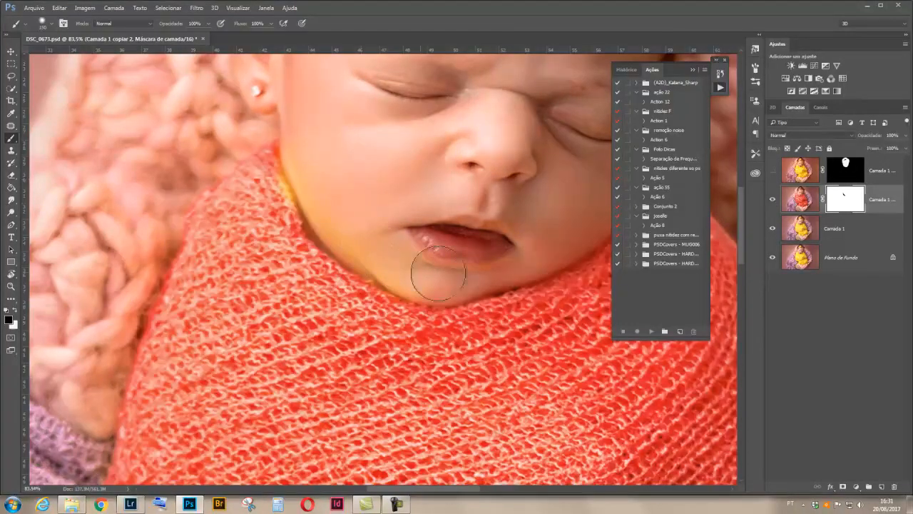
# - Paint more black on the mask over the cheek and jaw, and restore the wrap's red edge with white
pyautogui.moveTo(340, 226)
pyautogui.mouseDown()
pyautogui.moveTo(302, 94)
pyautogui.moveTo(378, 268)
pyautogui.moveTo(378, 218)
pyautogui.moveTo(442, 273)
pyautogui.moveTo(316, 204)
pyautogui.mouseUp()
pyautogui.press('x')
pyautogui.moveTo(251, 177)
pyautogui.mouseDown()
pyautogui.moveTo(264, 195)
pyautogui.moveTo(310, 271)
pyautogui.moveTo(379, 318)
pyautogui.moveTo(462, 333)
pyautogui.moveTo(523, 322)
pyautogui.mouseUp()
pyautogui.scroll(-1, 453, 322)
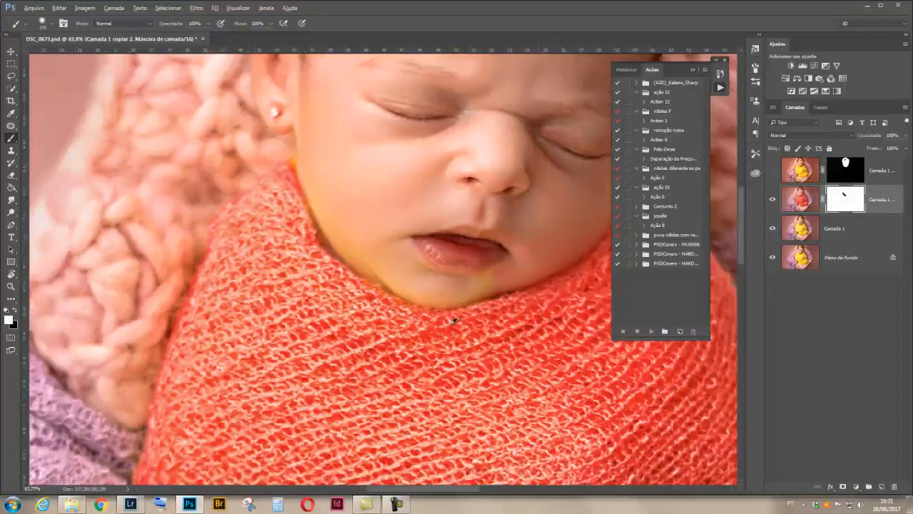
pyautogui.scroll(1, 453, 321)
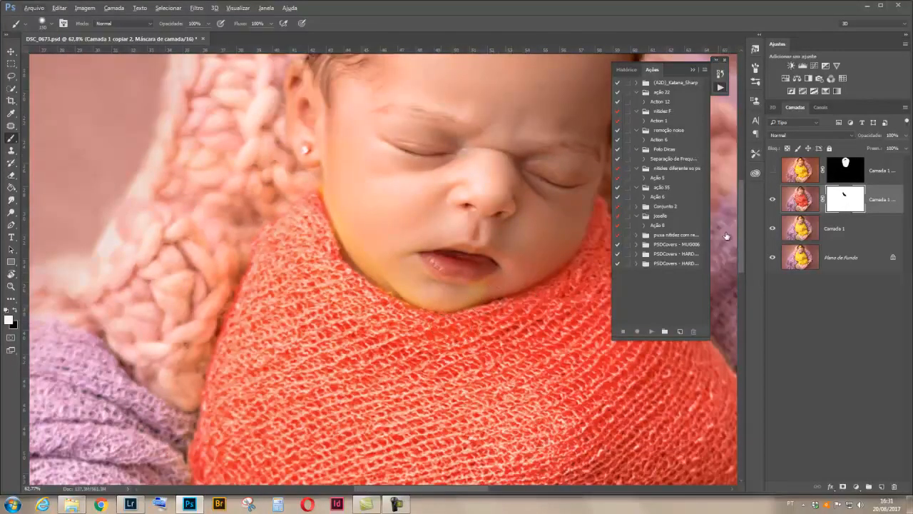
# - Paint white on the mask over the chin, jaw and cheek to clear the full-strength black strokes
pyautogui.press('x')
pyautogui.press('x')
pyautogui.moveTo(515, 258)
pyautogui.mouseDown()
pyautogui.moveTo(495, 278)
pyautogui.moveTo(411, 278)
pyautogui.moveTo(339, 182)
pyautogui.moveTo(350, 245)
pyautogui.moveTo(400, 284)
pyautogui.moveTo(428, 288)
pyautogui.moveTo(357, 223)
pyautogui.mouseUp()
pyautogui.scroll(-3, 360, 237)
pyautogui.scroll(6, 380, 282)
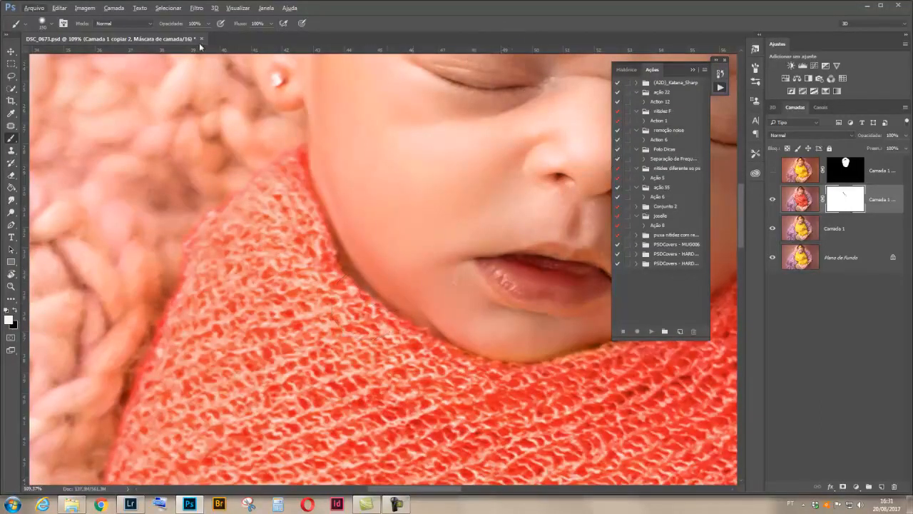
# - Set the brush opacity to 30% and paint black on the mask over the cheek and jaw, softening the red cast; review the whole photo
pyautogui.press('x')
pyautogui.moveTo(347, 183)
pyautogui.mouseDown()
pyautogui.moveTo(356, 220)
pyautogui.moveTo(349, 181)
pyautogui.moveTo(377, 244)
pyautogui.moveTo(415, 281)
pyautogui.mouseUp()
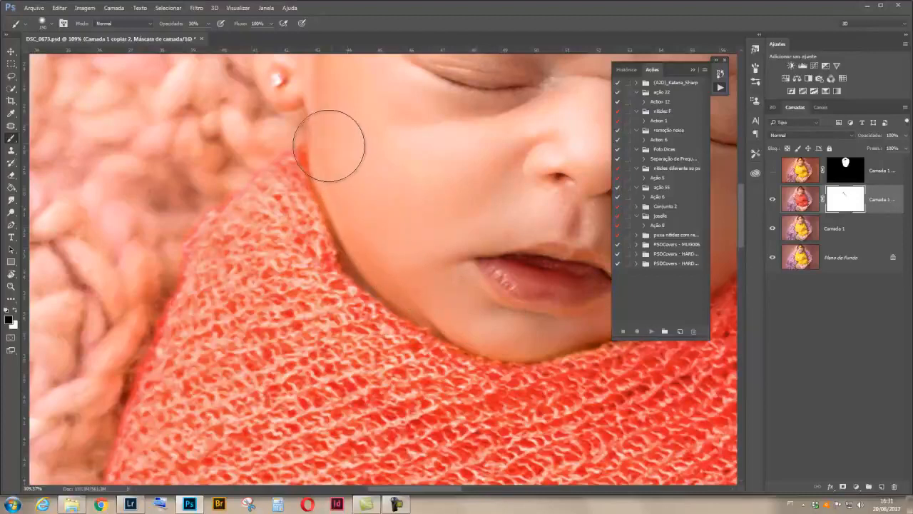
pyautogui.scroll(-5, 418, 285)
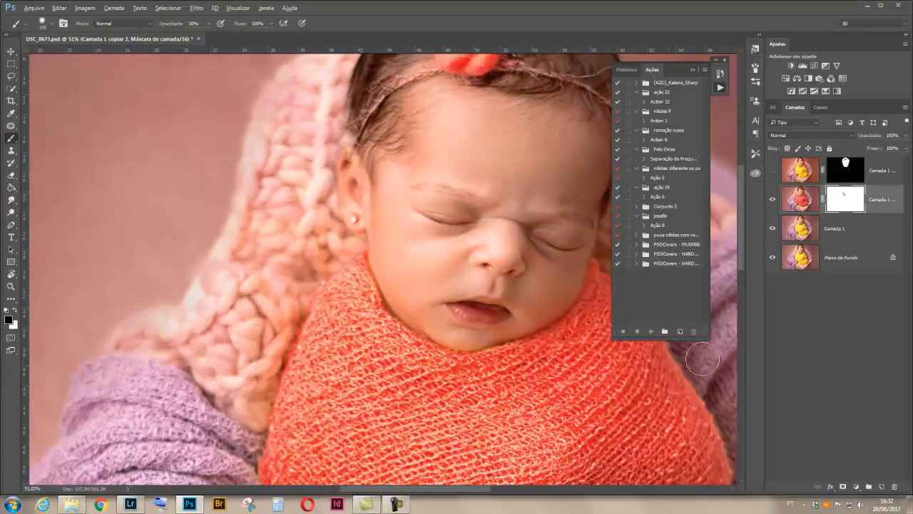
pyautogui.scroll(-5, 460, 306)
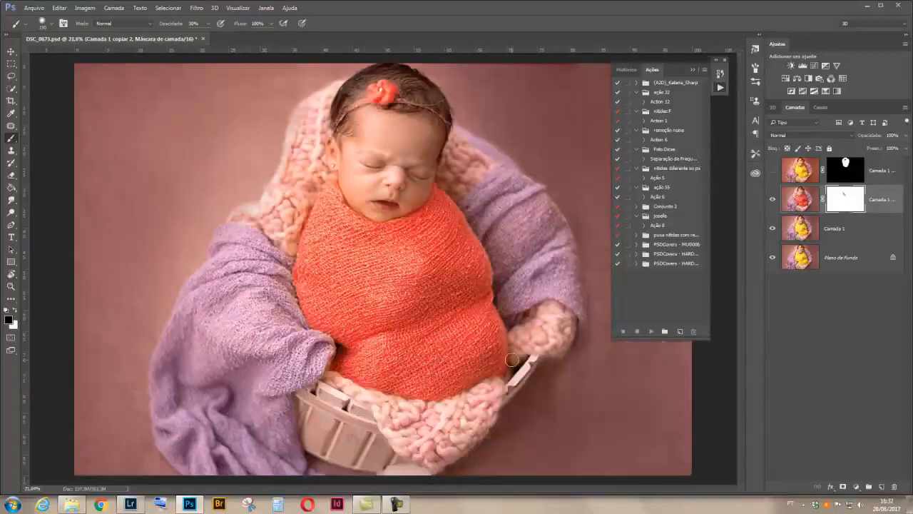
pyautogui.scroll(1, 401, 244)
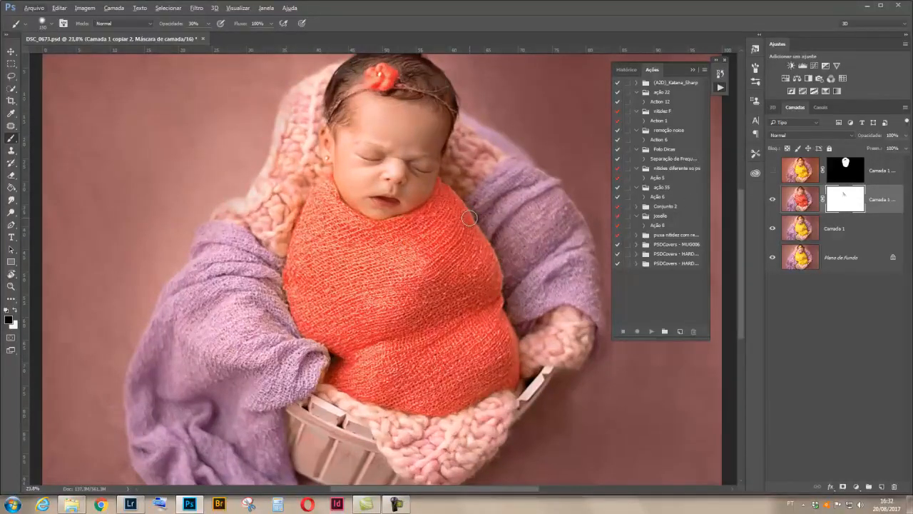
pyautogui.scroll(2, 469, 218)
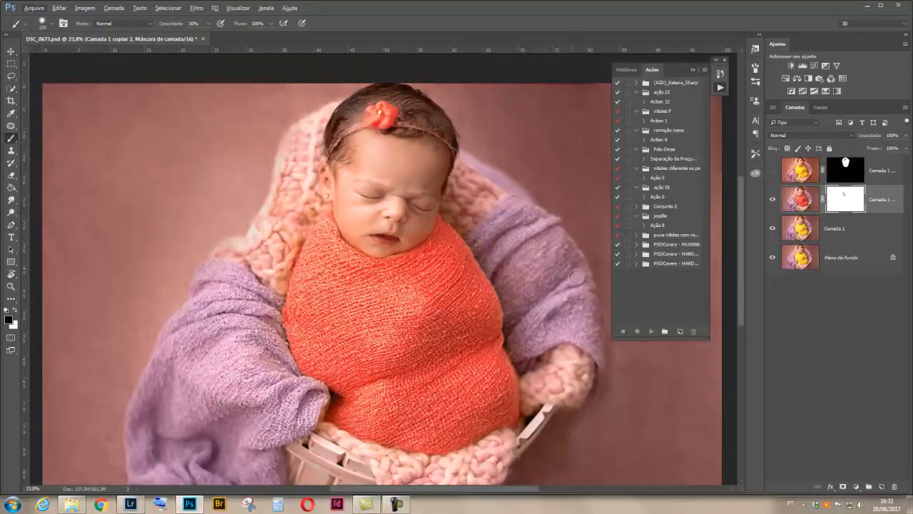
pyautogui.scroll(-2, 536, 333)
pyautogui.scroll(-2, 367, 317)
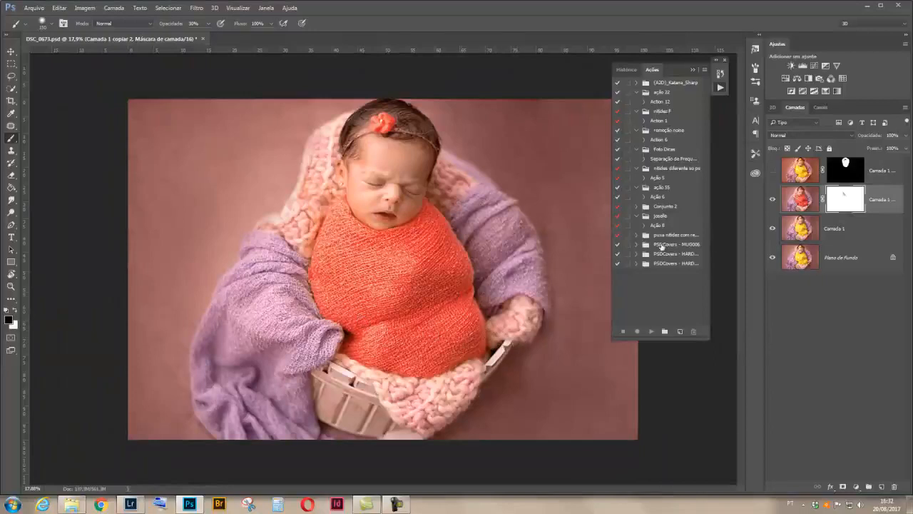